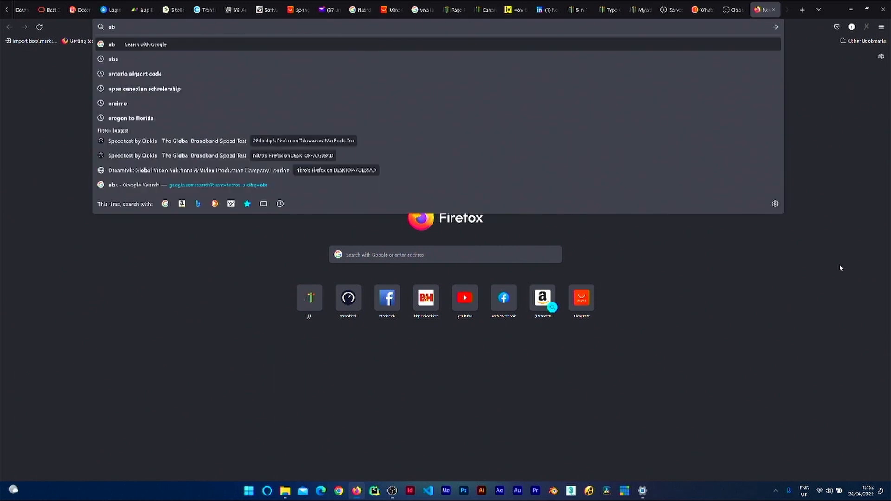
Step: Search the web for obs and open the official OBS Studio website
key("Return")
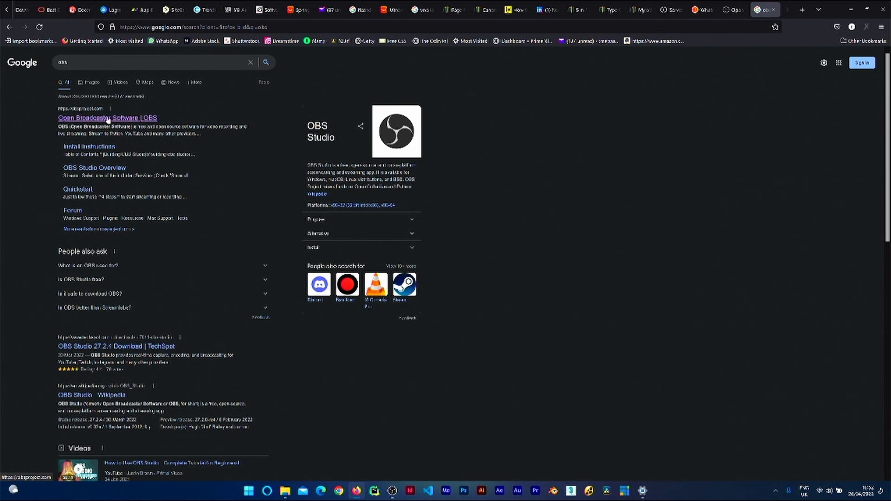
left_click(123, 119)
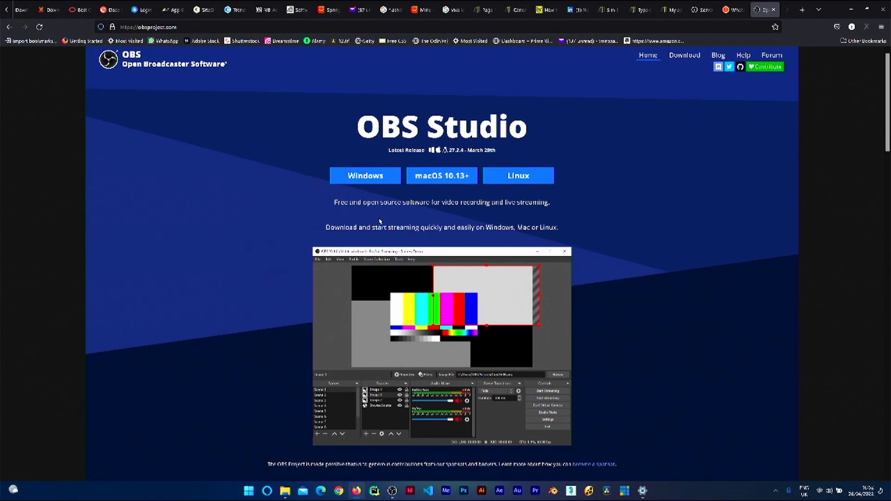
Step: Launch OBS Studio and cancel the Auto-Configuration Wizard
left_click(392, 490)
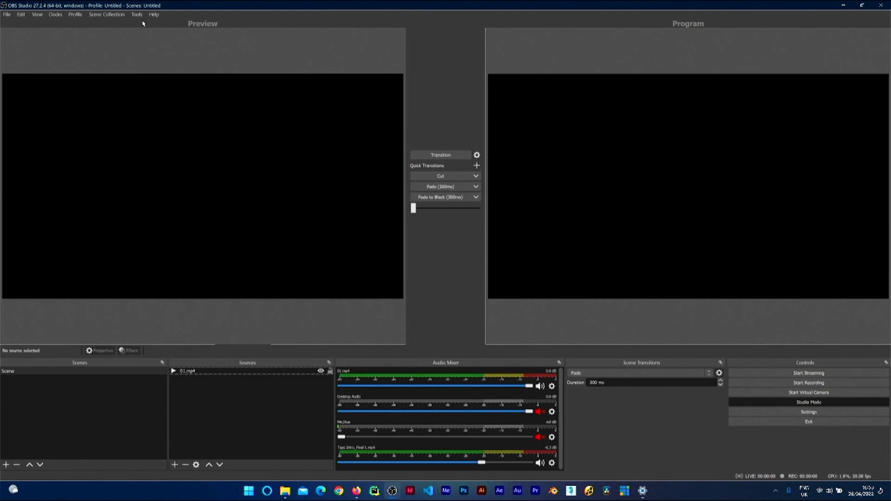
left_click(154, 14)
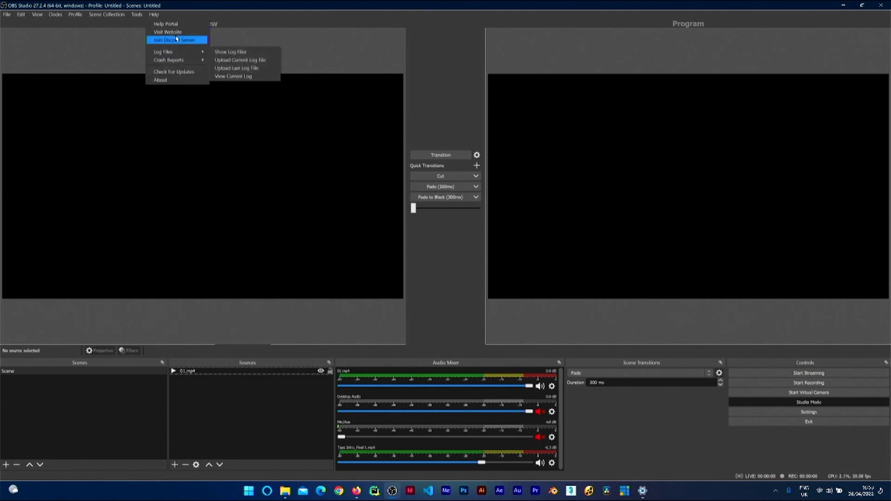
left_click(140, 24)
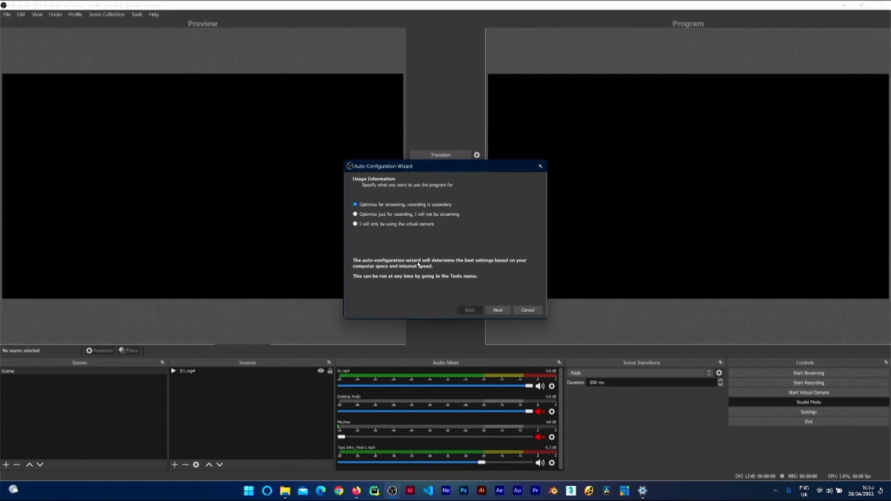
left_click(527, 310)
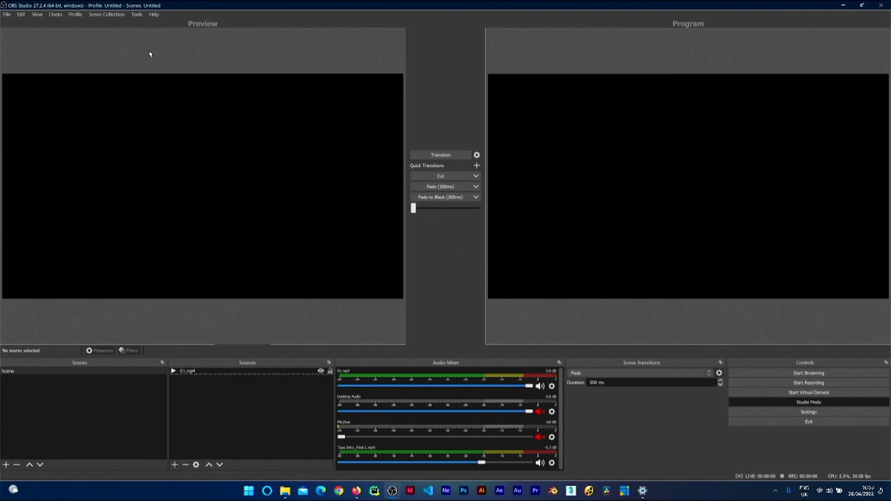
Step: Open the Auto-Configuration Wizard from the tools and close it again
left_click(140, 14)
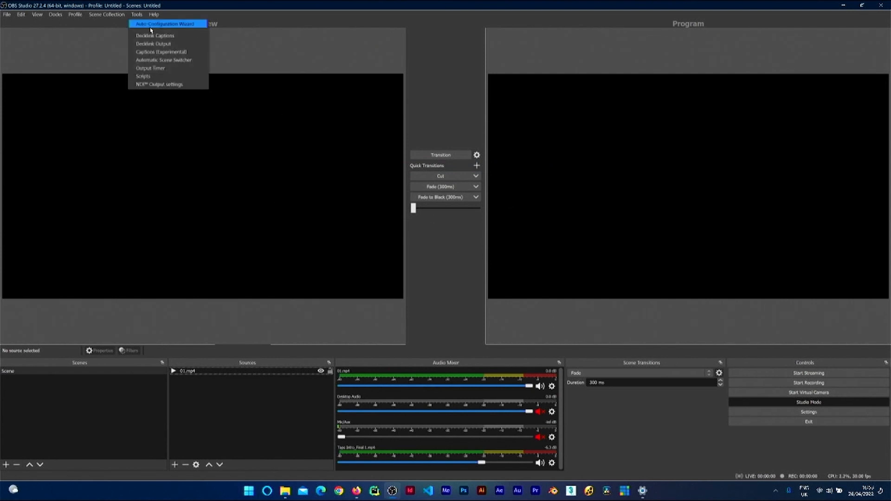
left_click(148, 26)
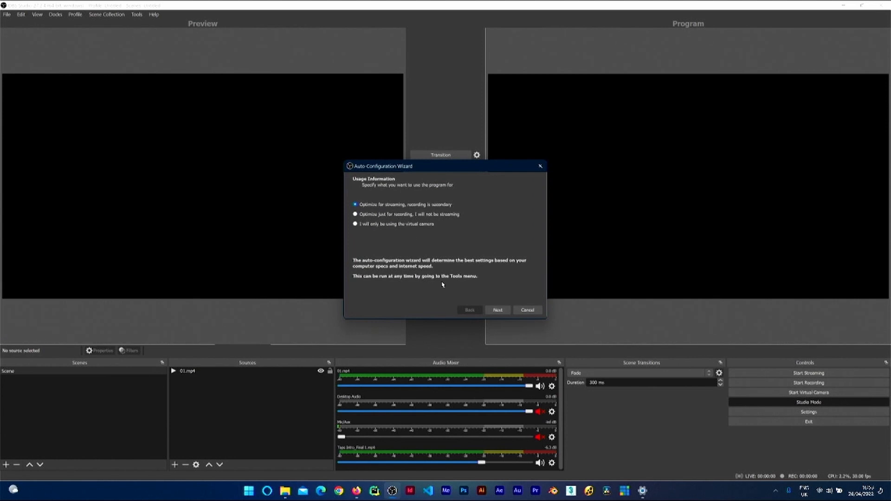
left_click(540, 167)
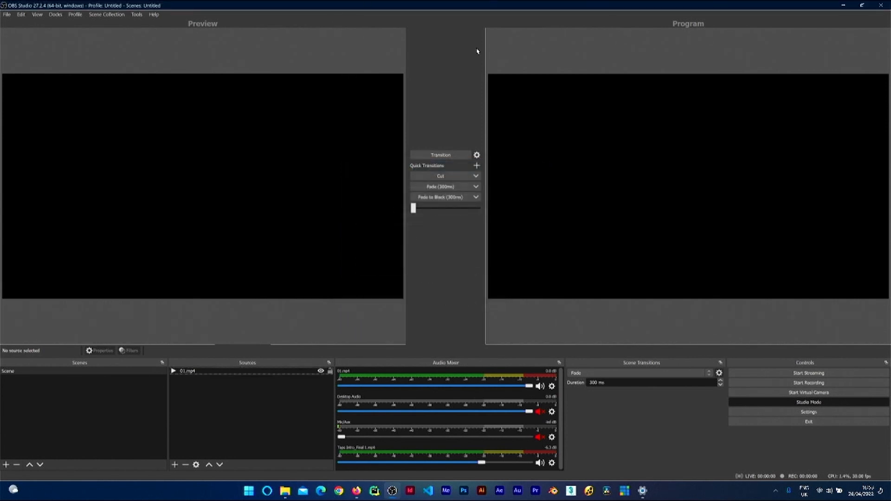
Step: Turn off Studio Mode and cancel the Auto-Configuration Wizard
left_click(810, 403)
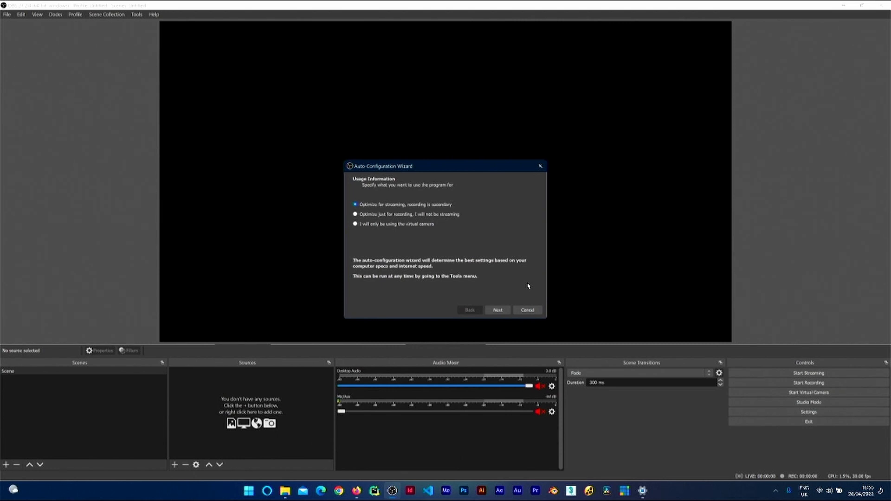
left_click(527, 310)
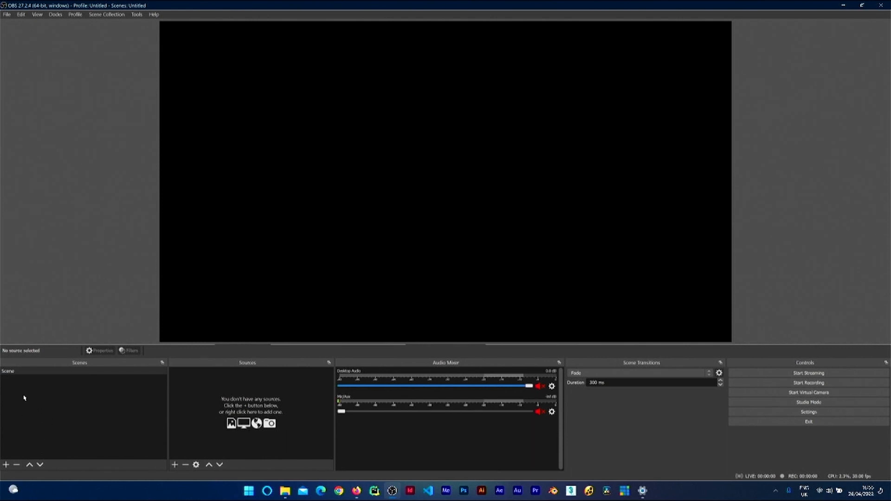
left_click(13, 371)
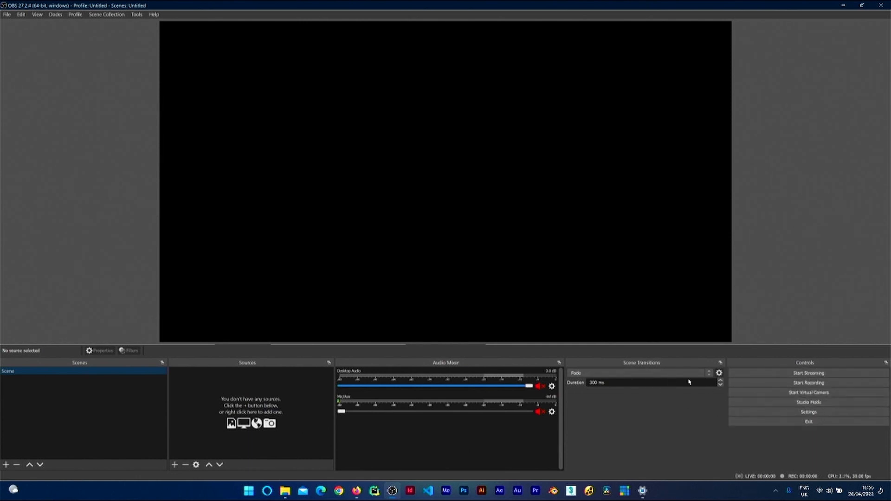
left_click_drag(788, 362, 760, 371)
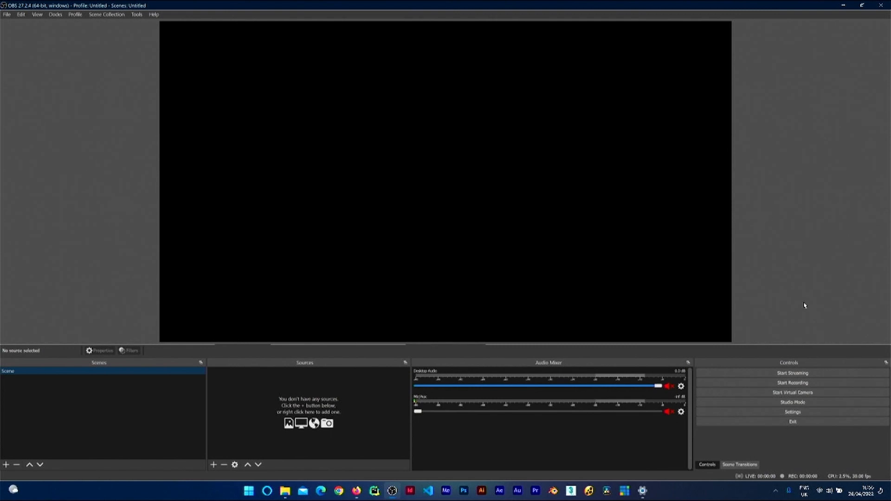
left_click_drag(842, 365, 842, 385)
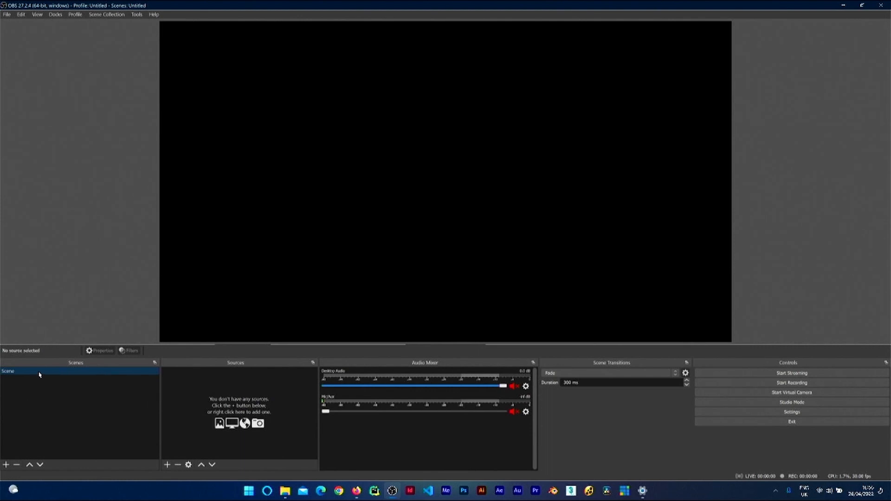
Step: Add a new Media Source named Tips to the scene
left_click(167, 465)
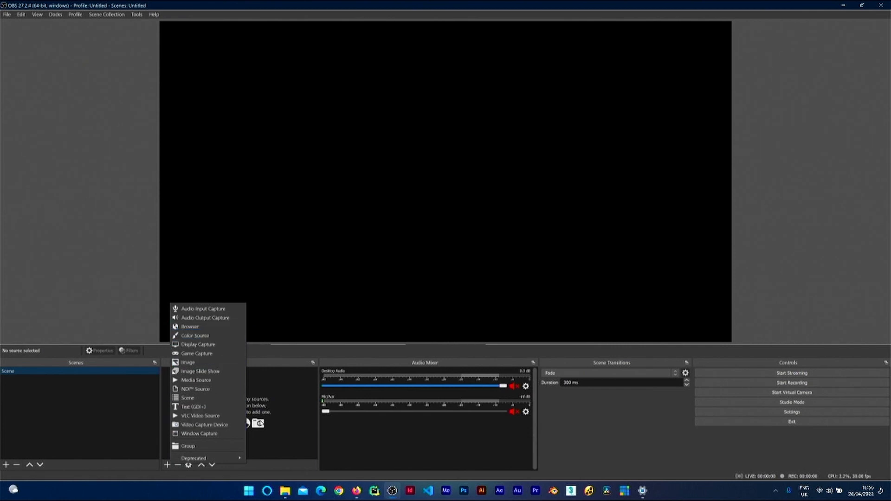
left_click(278, 414)
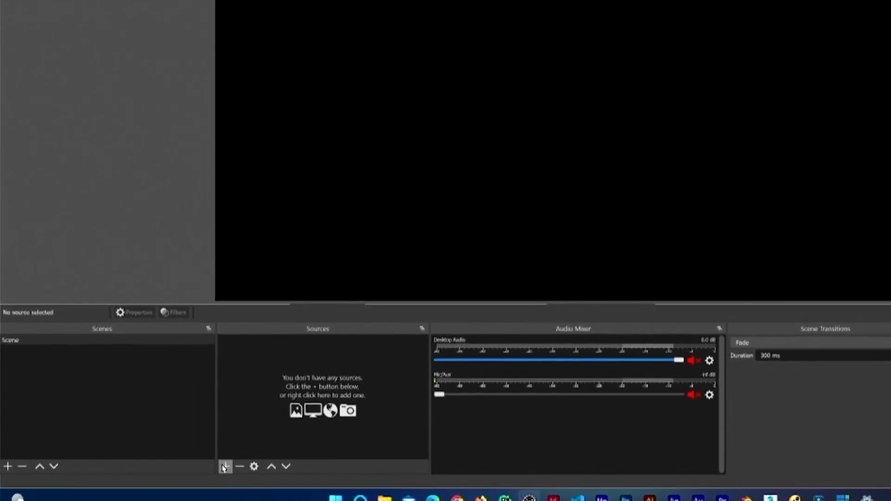
left_click(224, 466)
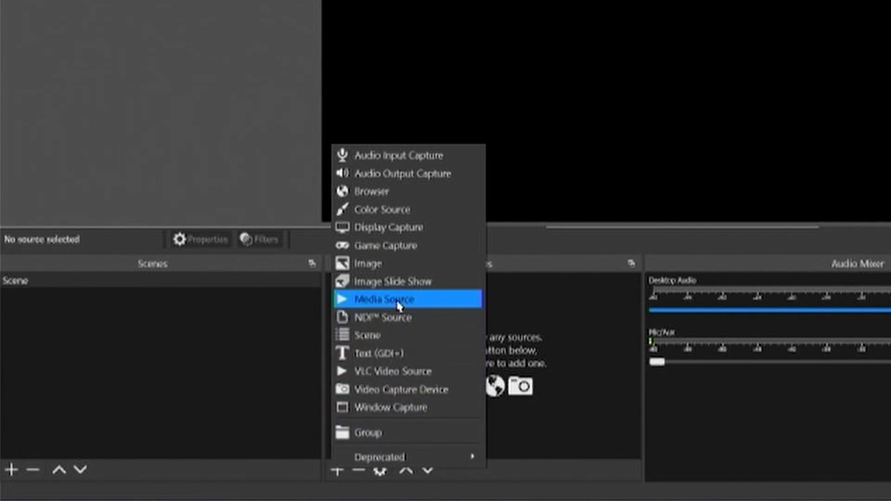
left_click(398, 300)
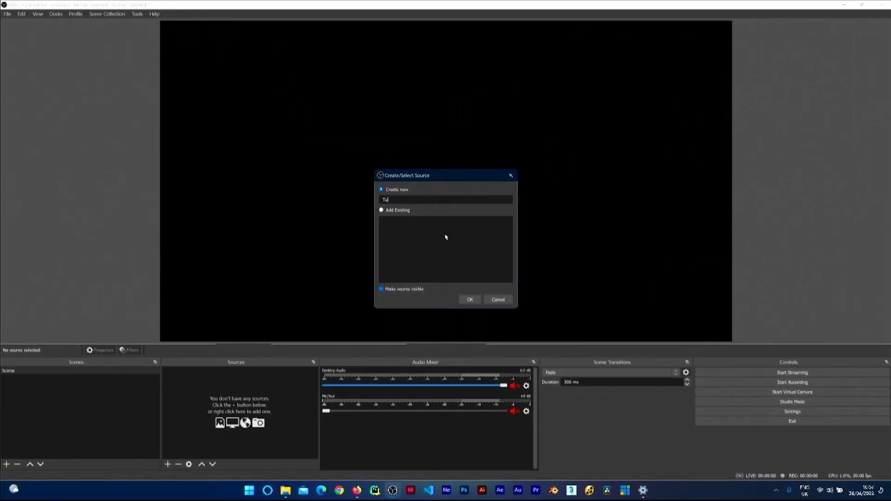
left_click(465, 303)
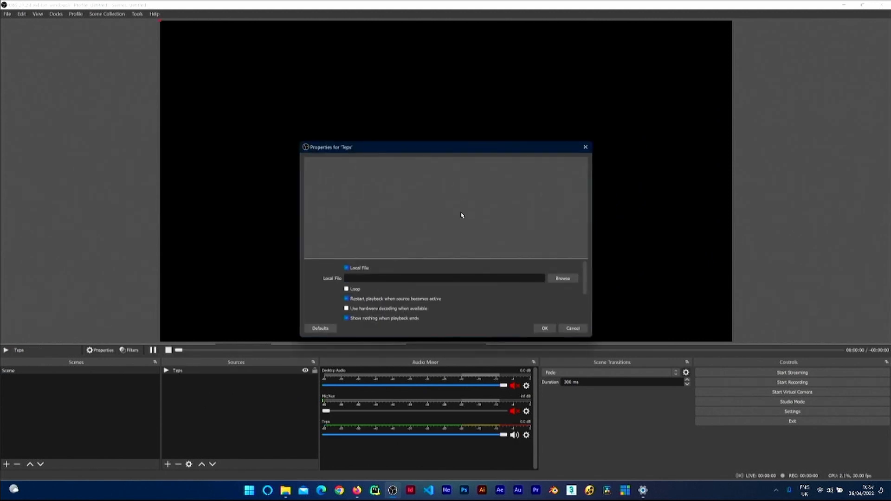
left_click(563, 279)
left_click(715, 338)
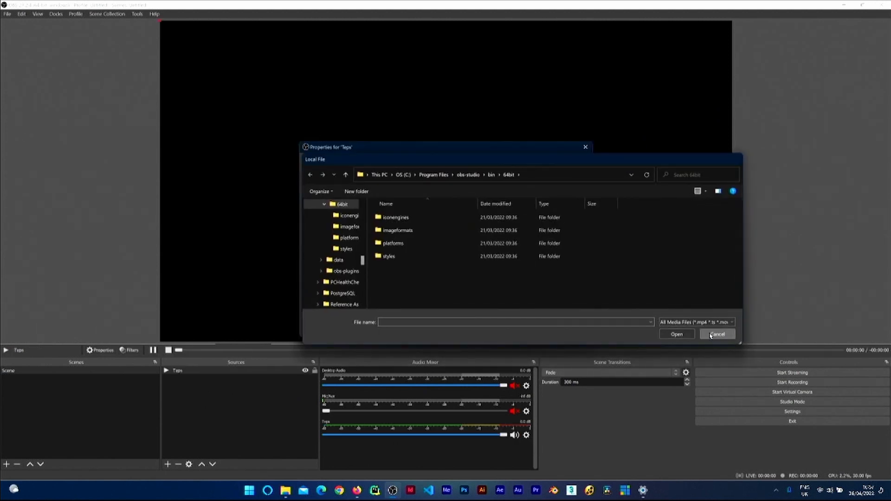
left_click(574, 329)
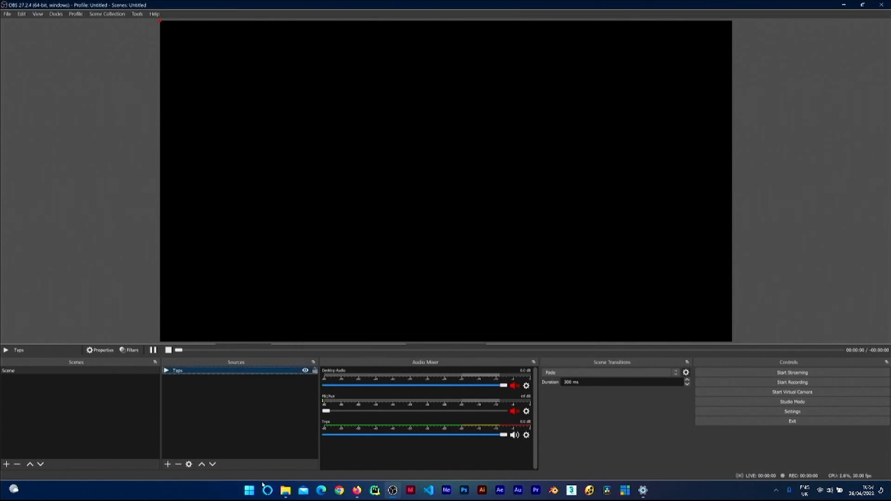
Step: Add the WhatsApp Video 2022-04-12 at 2.43.38 PM.mp4 file to the sources by dropping it in
left_click_drag(242, 432, 240, 414)
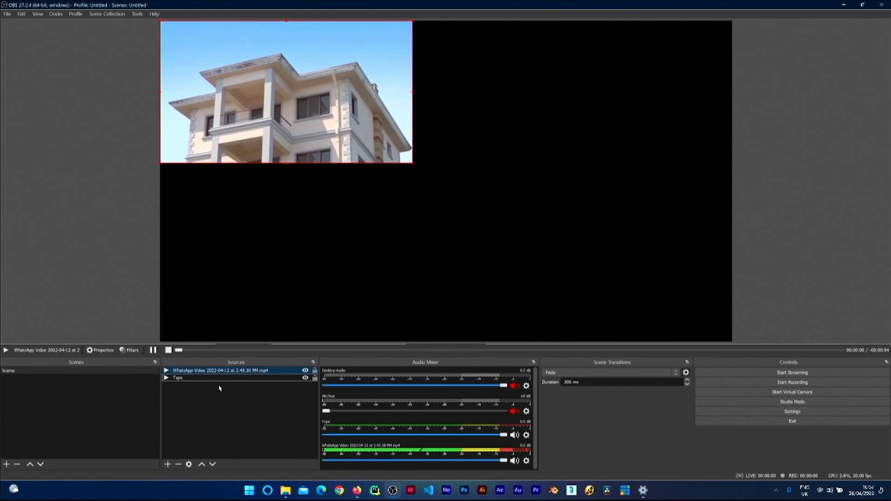
Step: Remove the Tips source from the scene
left_click(184, 377)
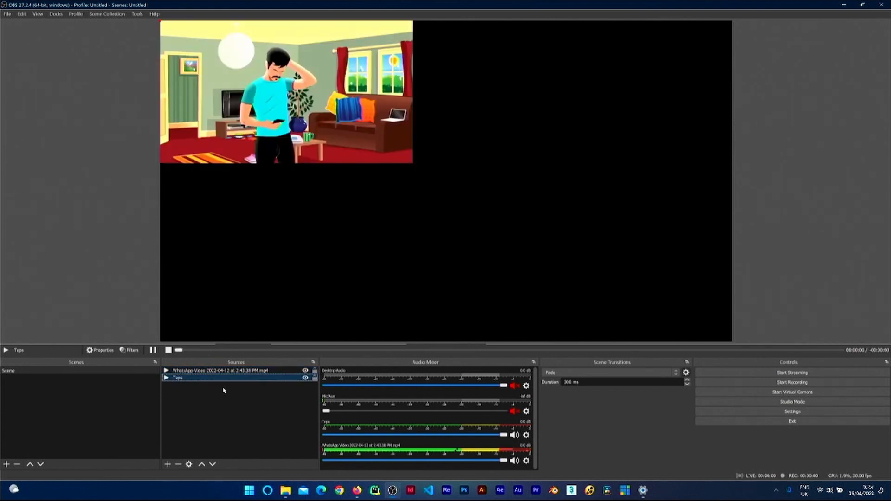
key("Delete")
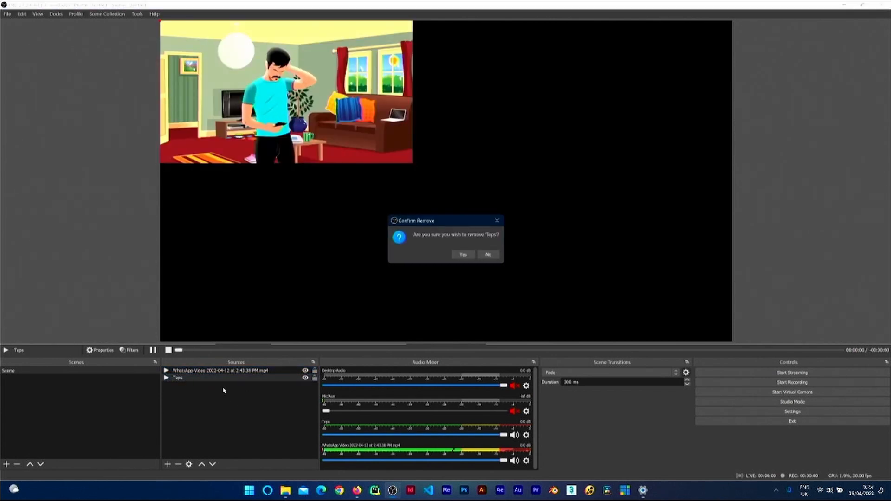
left_click(462, 256)
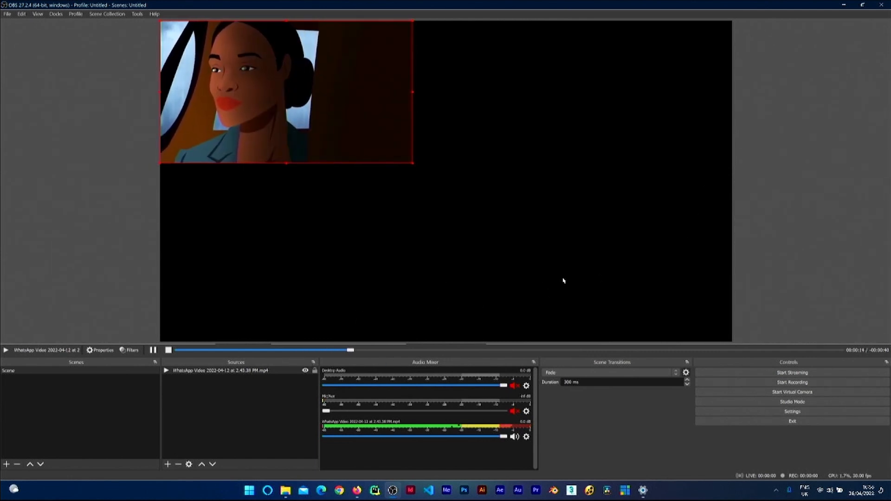
Step: Fit the WhatsApp video source to the screen using the Transform options
right_click(231, 372)
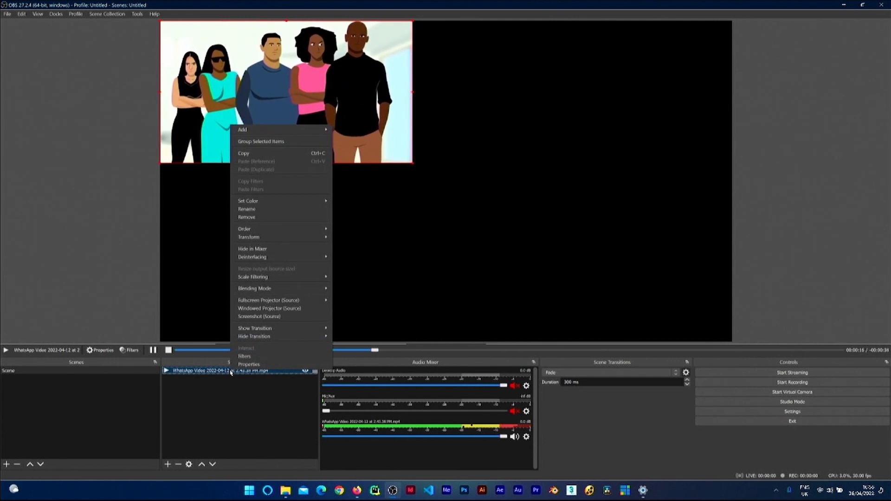
left_click(282, 88)
right_click(283, 86)
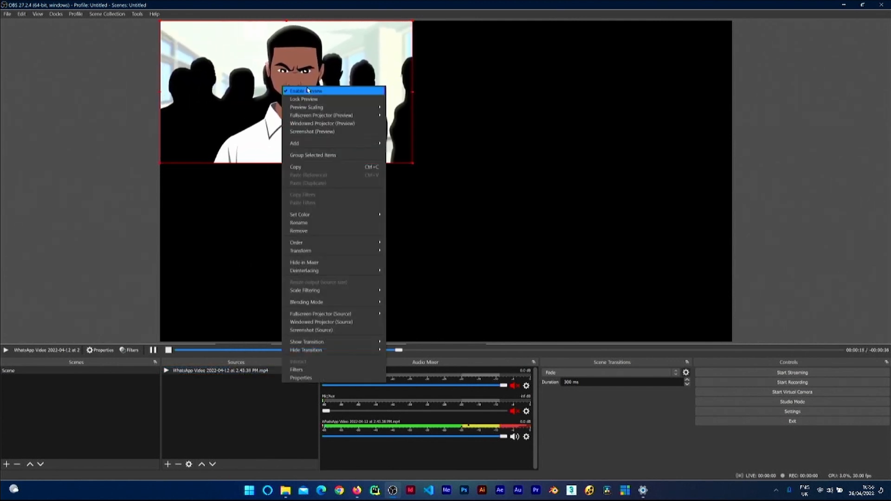
mouse_move(318, 253)
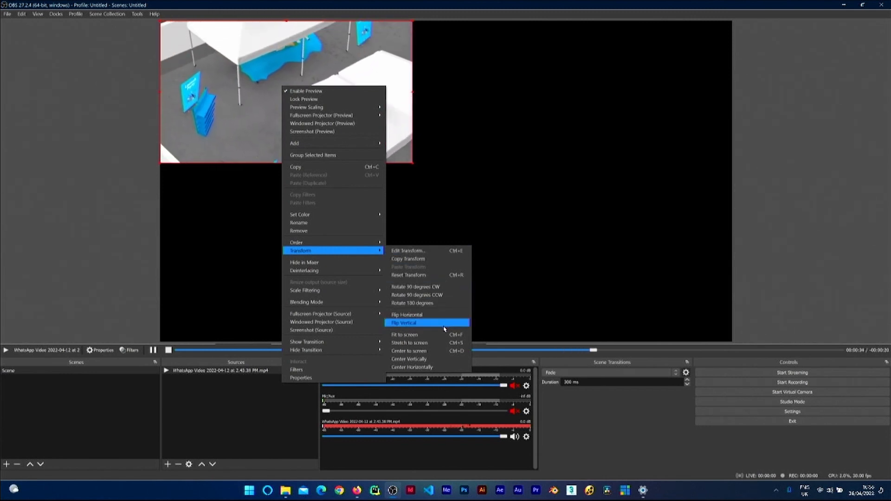
left_click(425, 334)
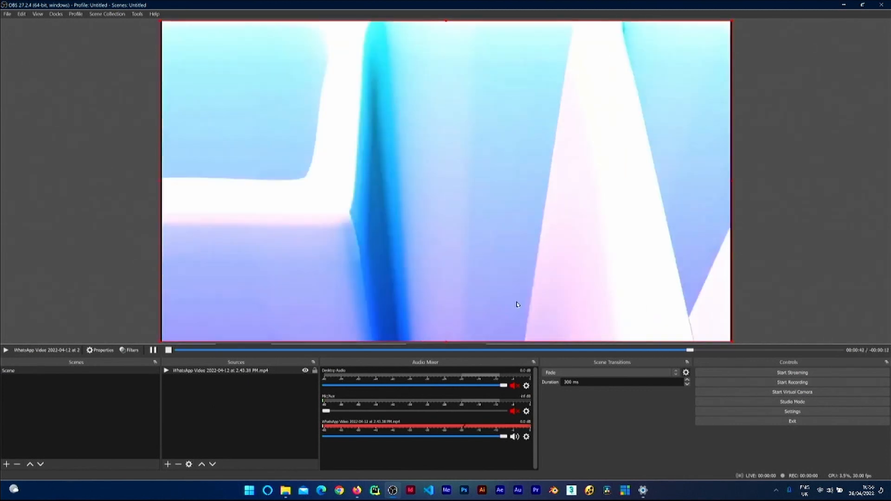
Step: Enable Studio Mode and turn on Loop in the WhatsApp video source's properties
left_click(744, 402)
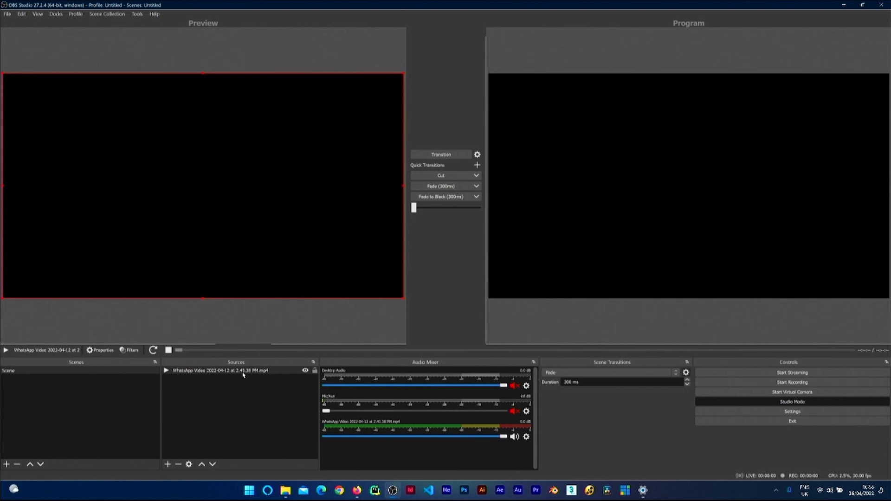
double_click(194, 370)
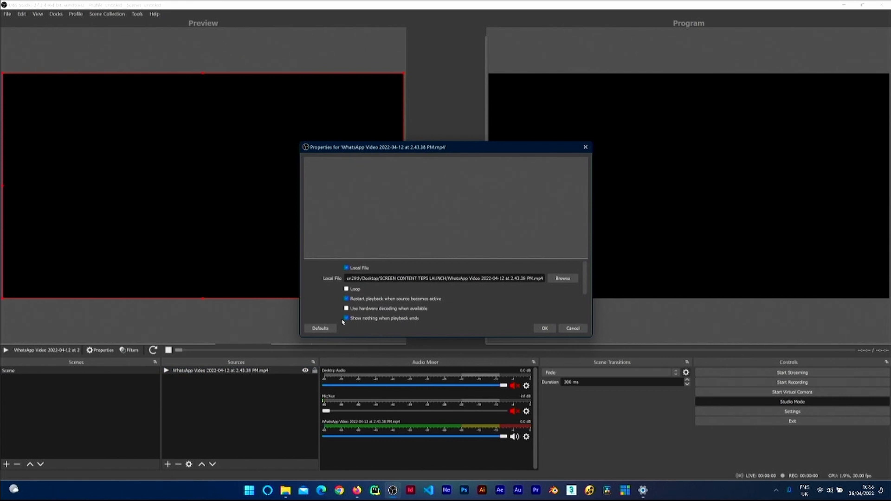
left_click(581, 329)
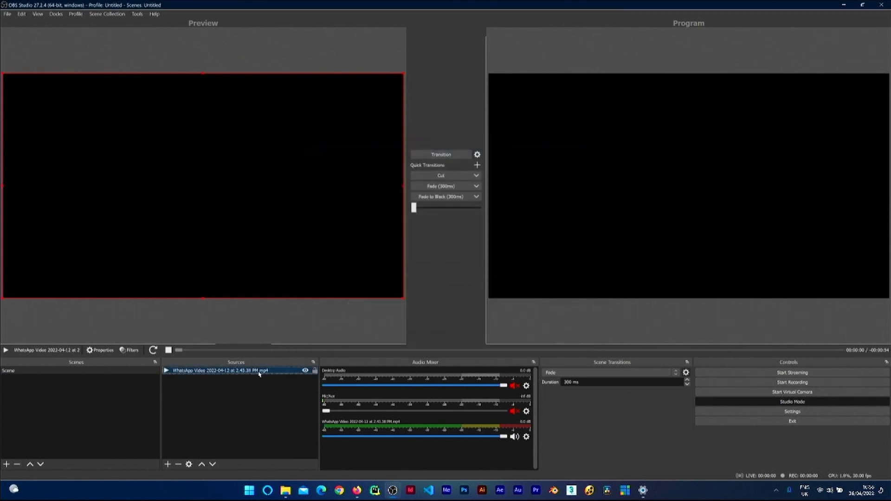
double_click(218, 371)
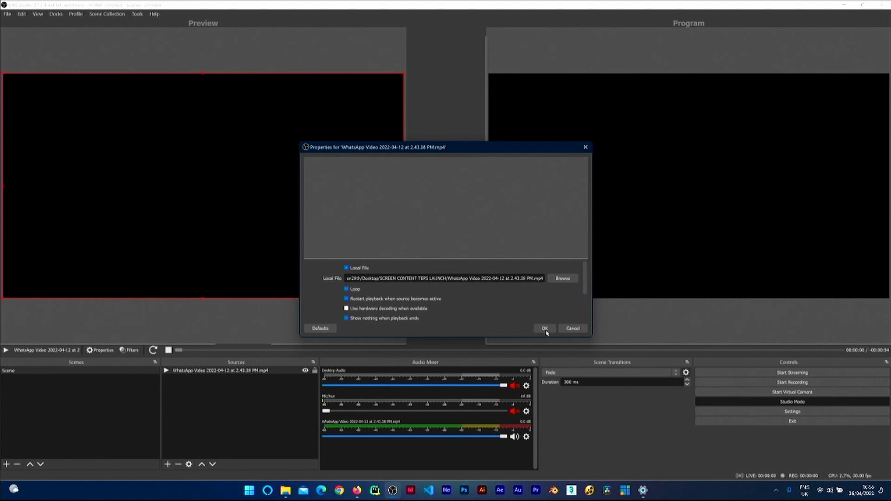
left_click(544, 328)
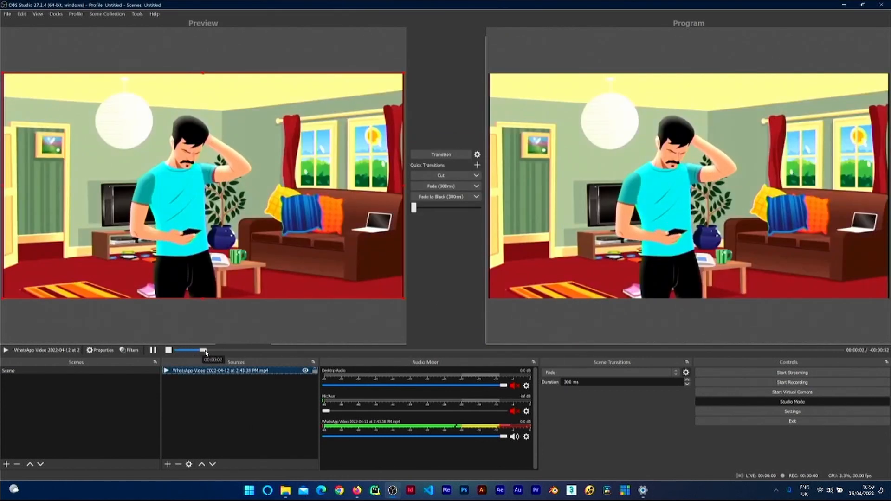
Step: Add a Video Capture Device source named Atem to the scene
left_click_drag(206, 351, 819, 351)
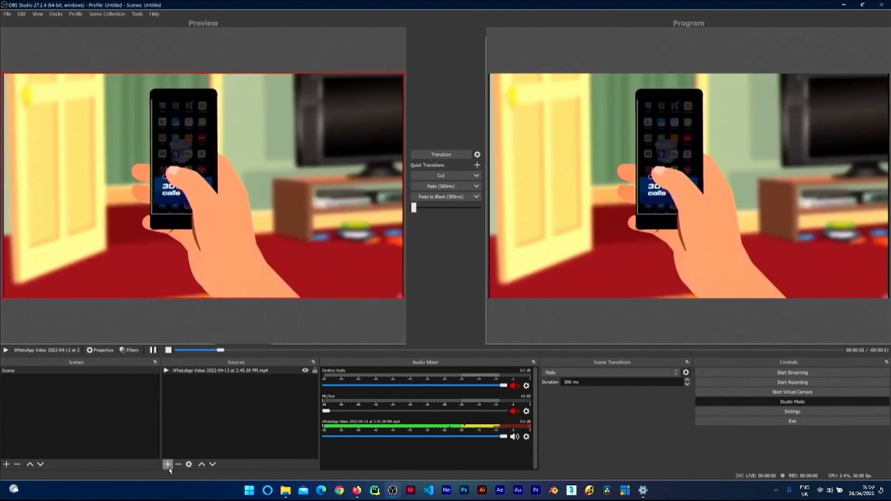
left_click(168, 464)
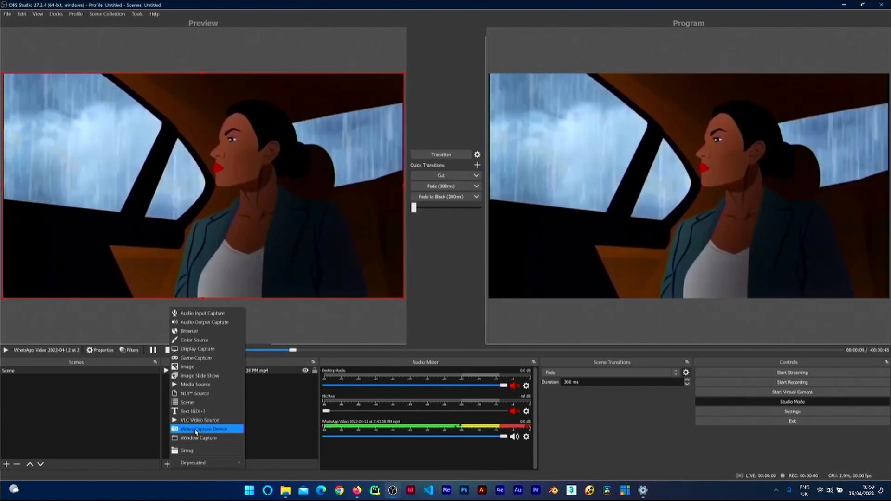
left_click(200, 430)
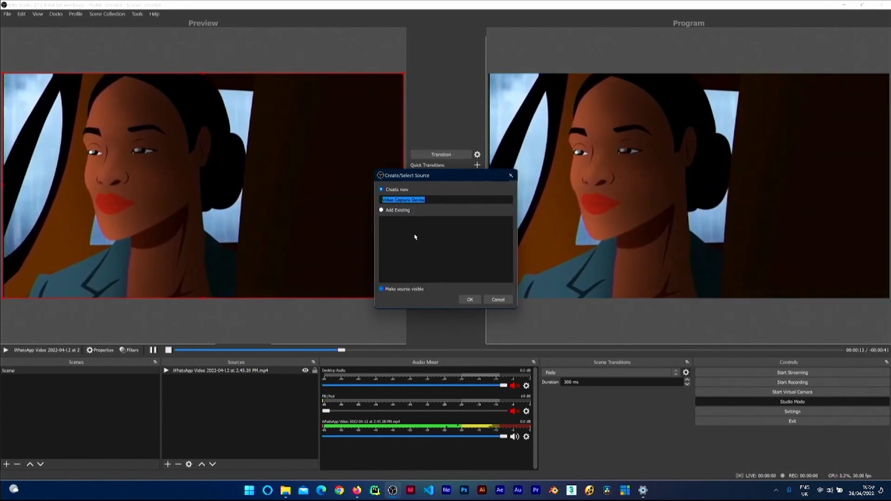
type("Auam")
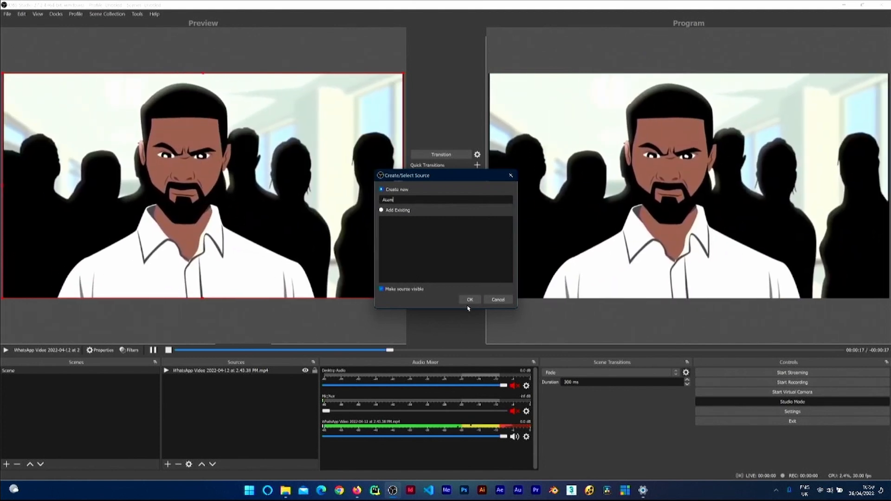
left_click(470, 299)
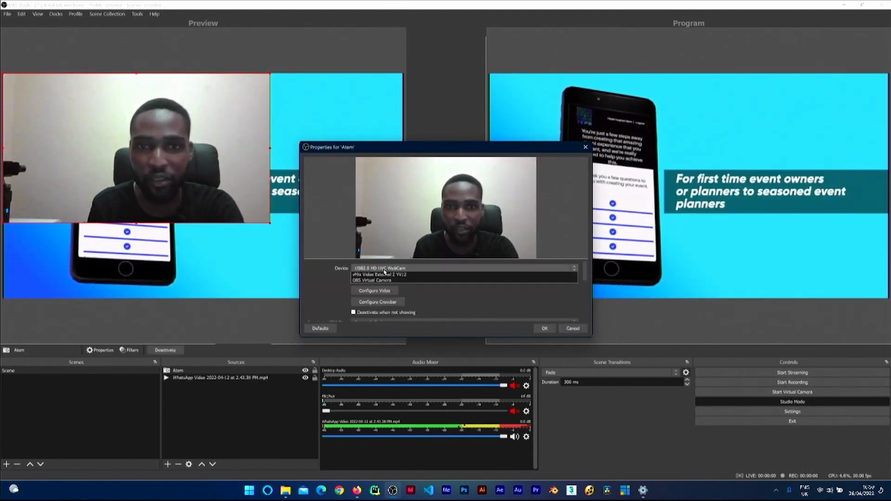
Step: Set the Atem source's Resolution/FPS Type to Custom and its resolution to 1280x720
left_click(383, 269)
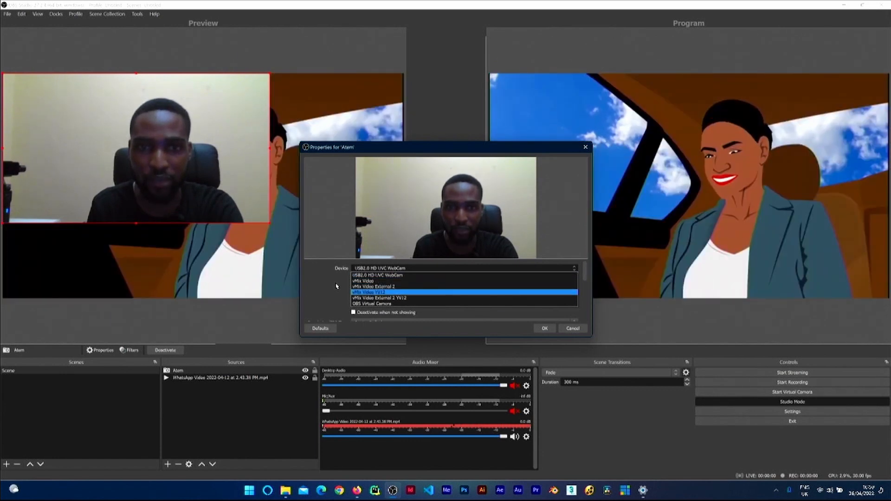
left_click(339, 287)
scroll(585, 289, "down", 2)
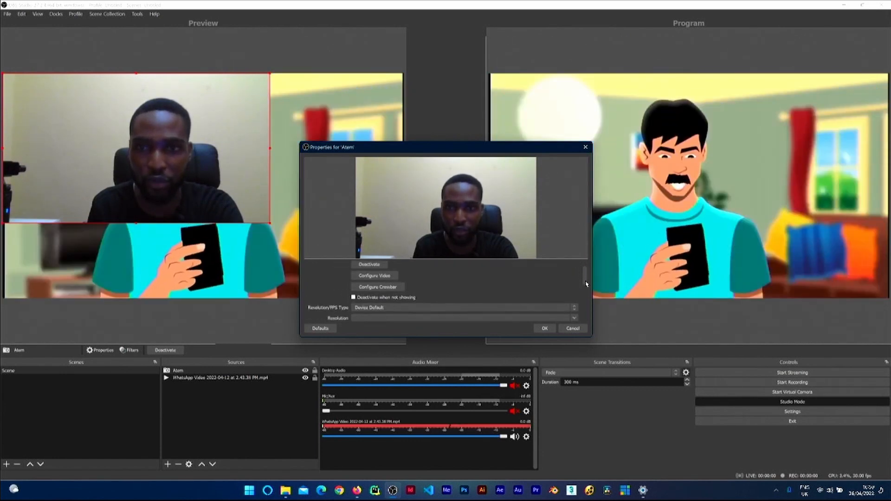
scroll(586, 287, "up", 2)
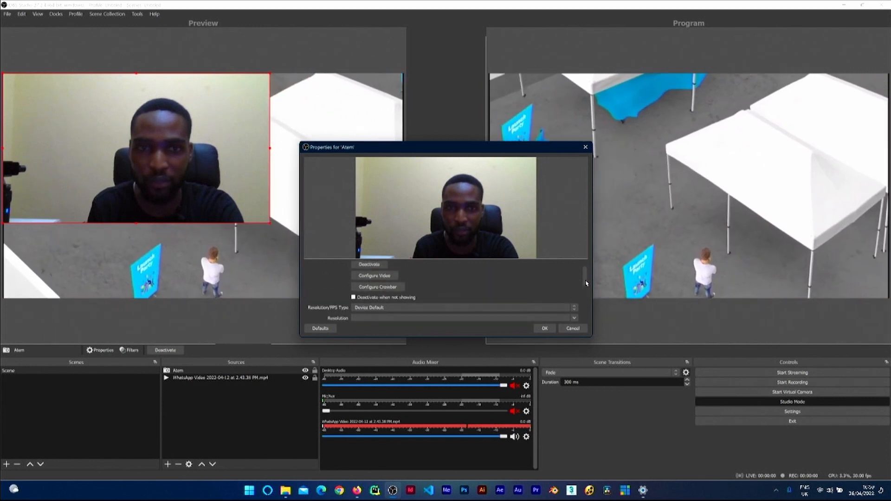
scroll(582, 288, "down", 1)
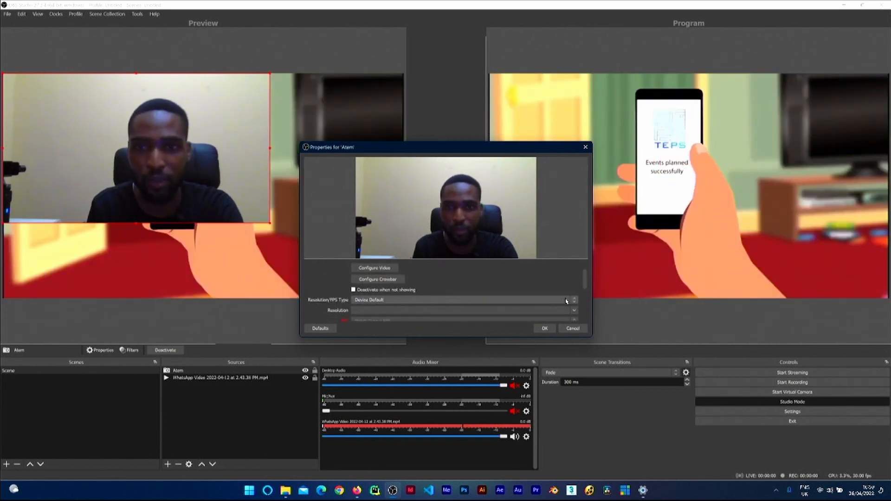
left_click(566, 301)
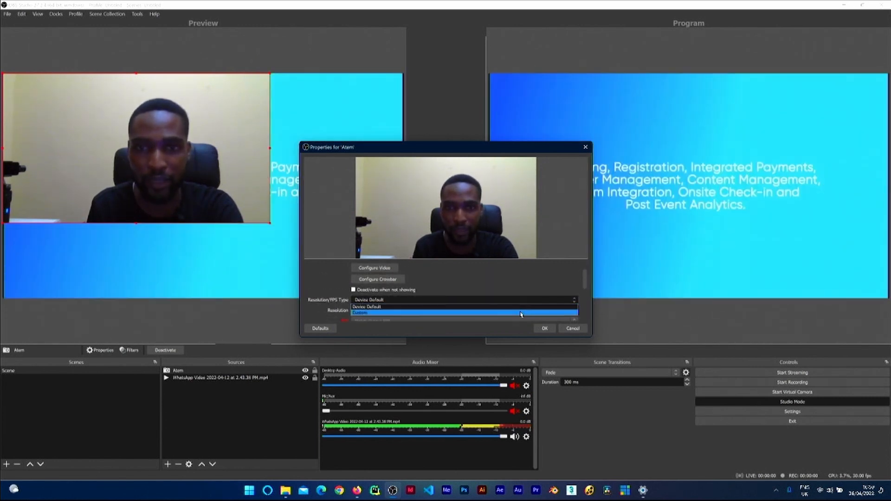
left_click(521, 314)
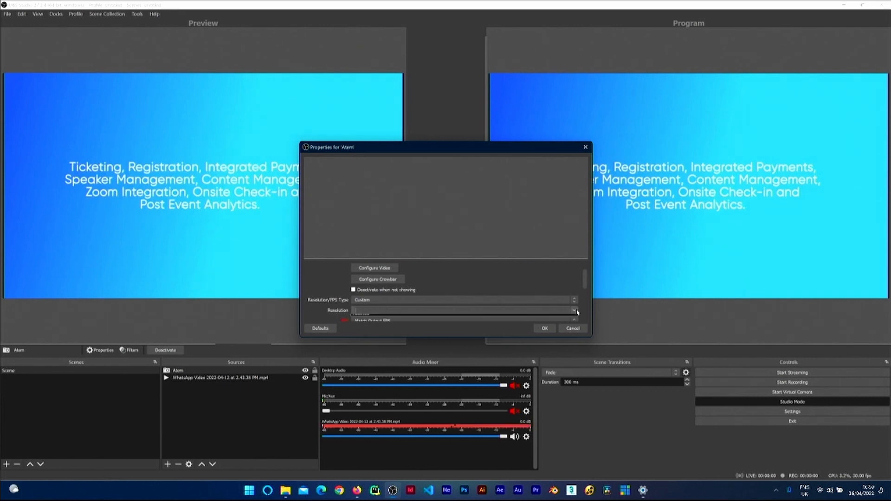
left_click(577, 312)
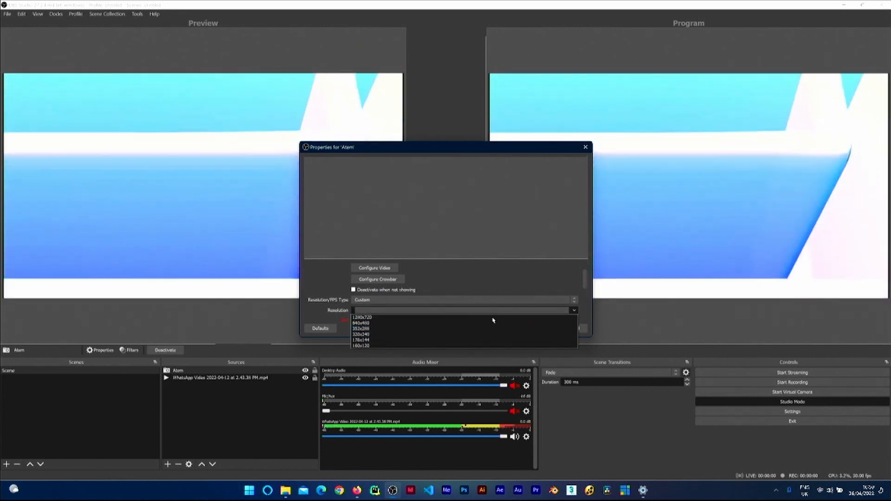
left_click(453, 318)
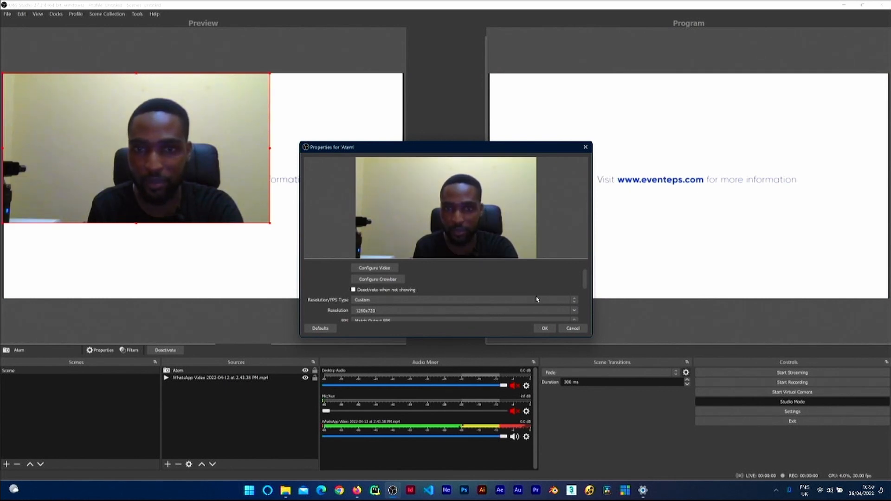
left_click(544, 328)
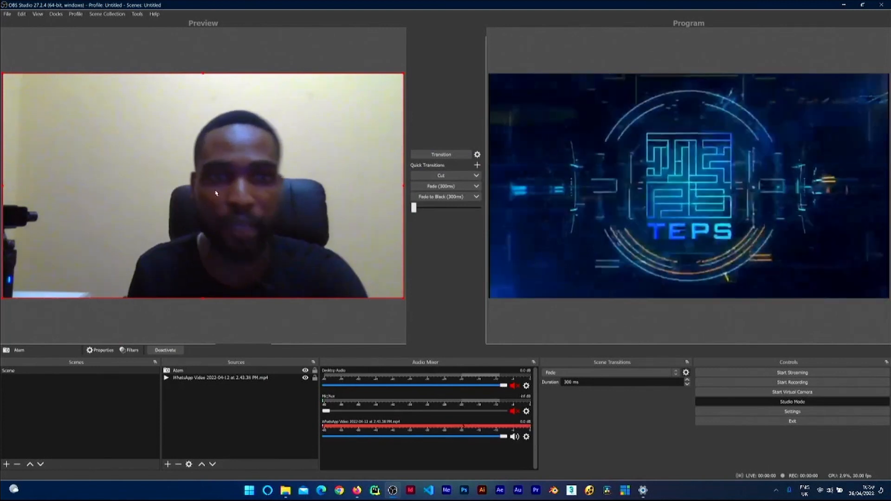
Step: Change the Atem source's device to OBS Virtual Camera
double_click(179, 370)
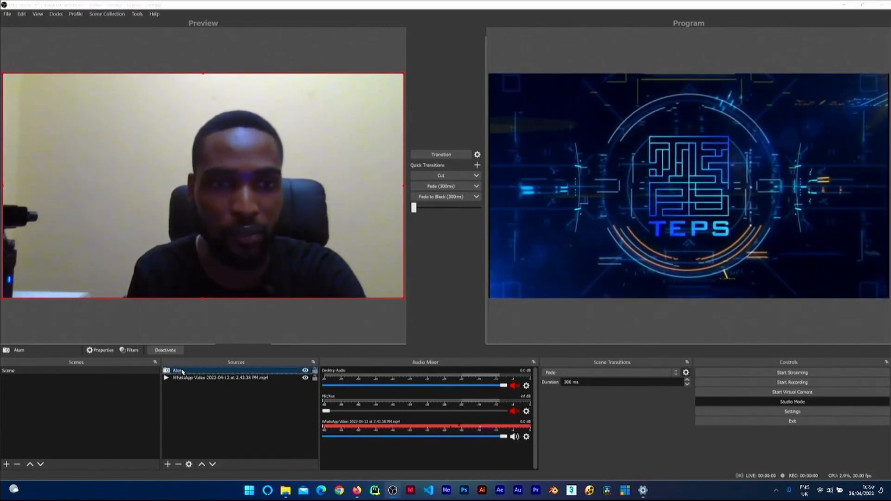
left_click(392, 268)
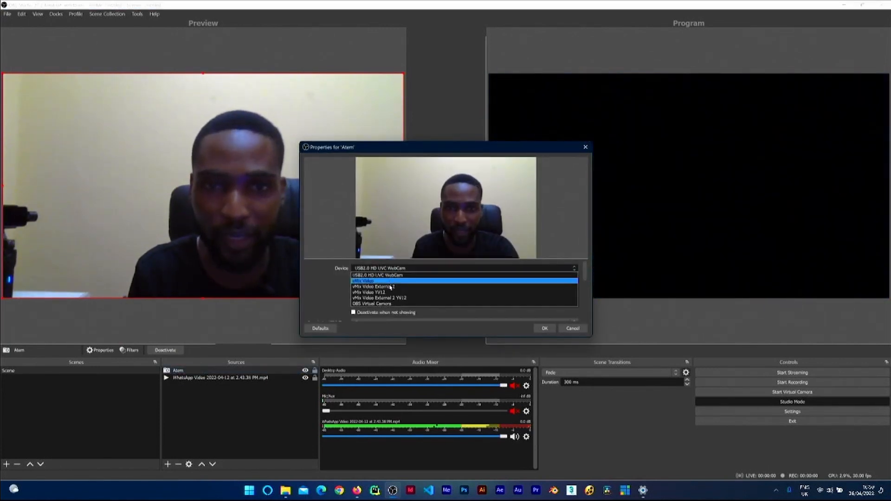
left_click(395, 304)
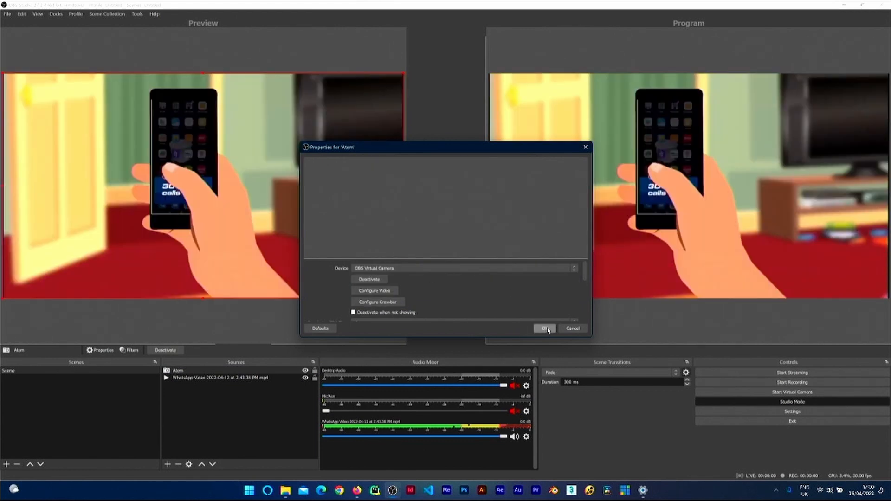
left_click(546, 328)
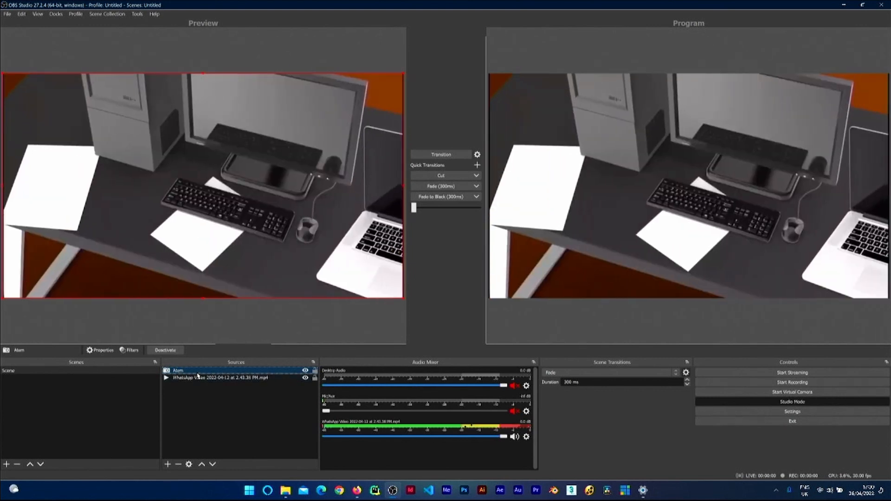
Step: Delete the Atem source from the scene
key("Delete")
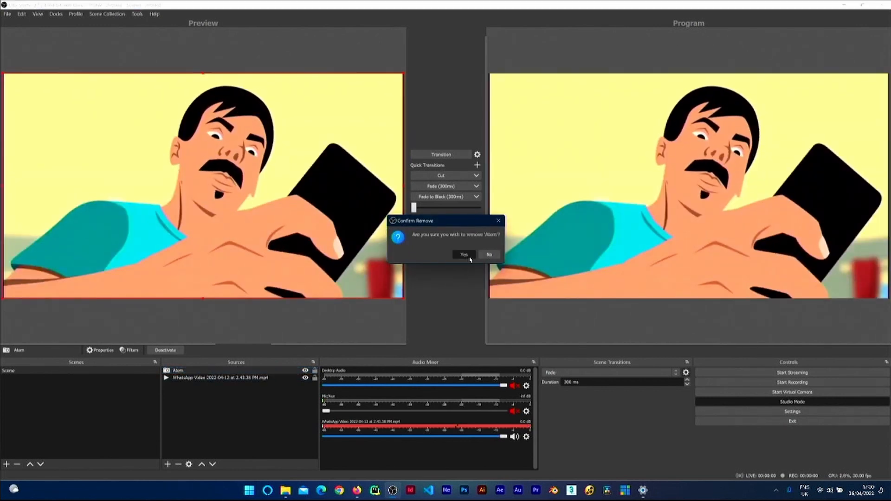
left_click(463, 255)
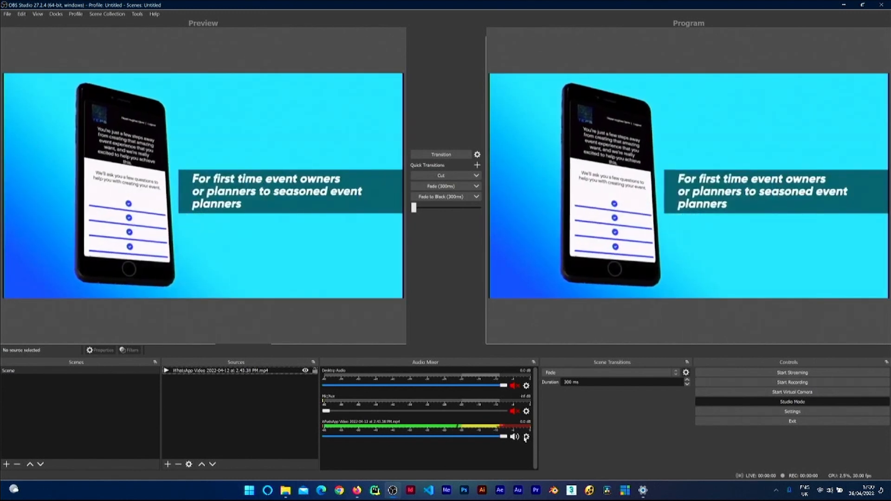
Step: Open Advanced Audio Properties for the WhatsApp video audio and review the settings of all audio sources
left_click(525, 437)
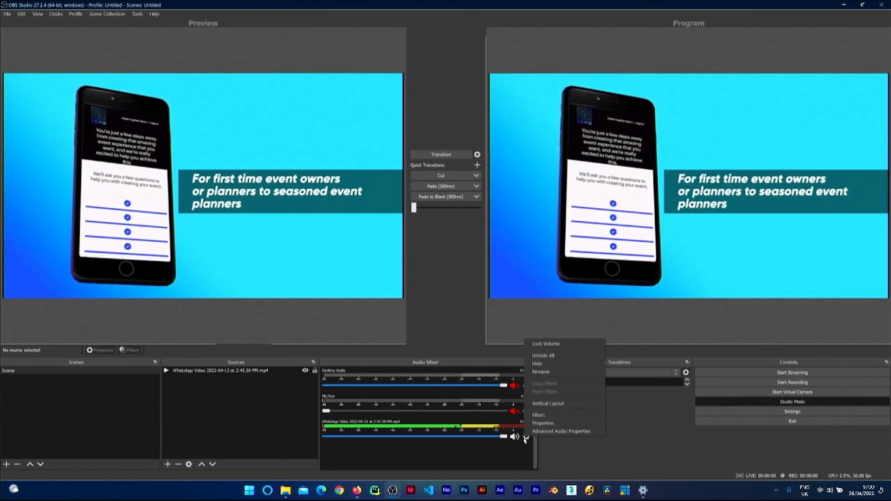
left_click(561, 432)
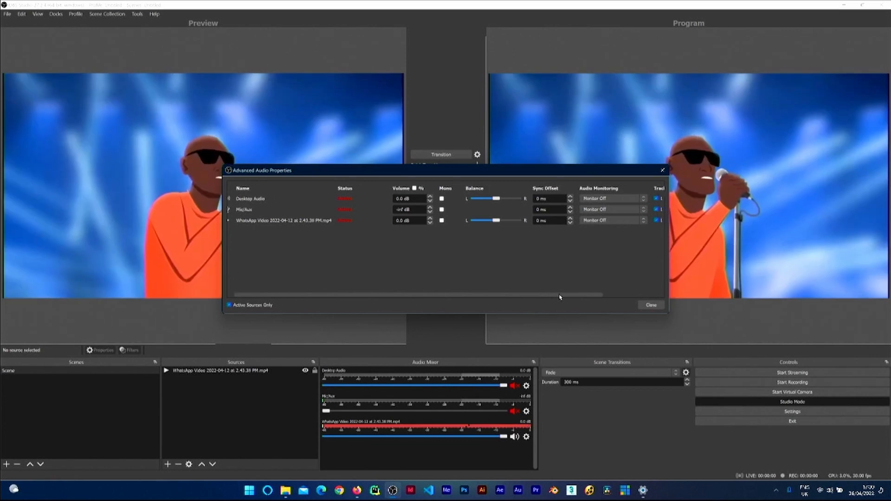
left_click_drag(538, 294, 603, 294)
left_click(651, 305)
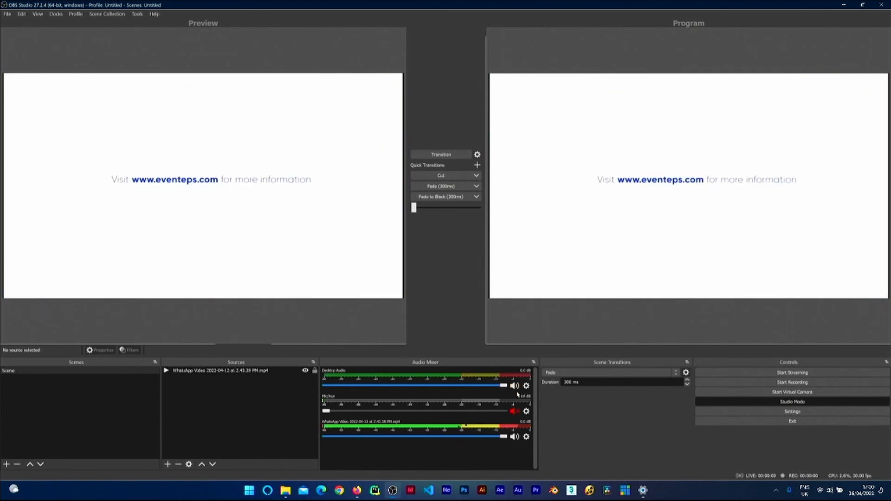
Step: Toggle the Mic/Aux channel's mute on and off again, and mute Desktop Audio
left_click(513, 411)
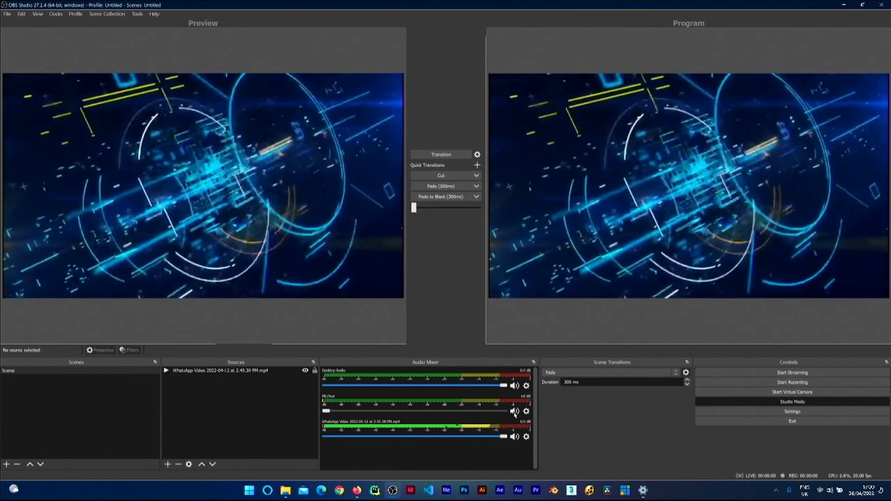
left_click(513, 411)
left_click(513, 386)
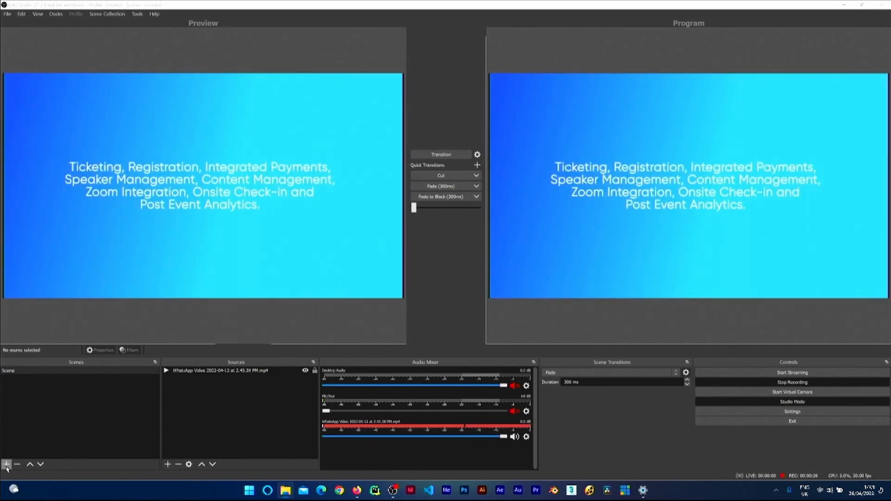
Step: Create a new scene named Scene 2 and drop the Teps_Sign_Up_Phone.mp4 file into its sources
left_click(7, 463)
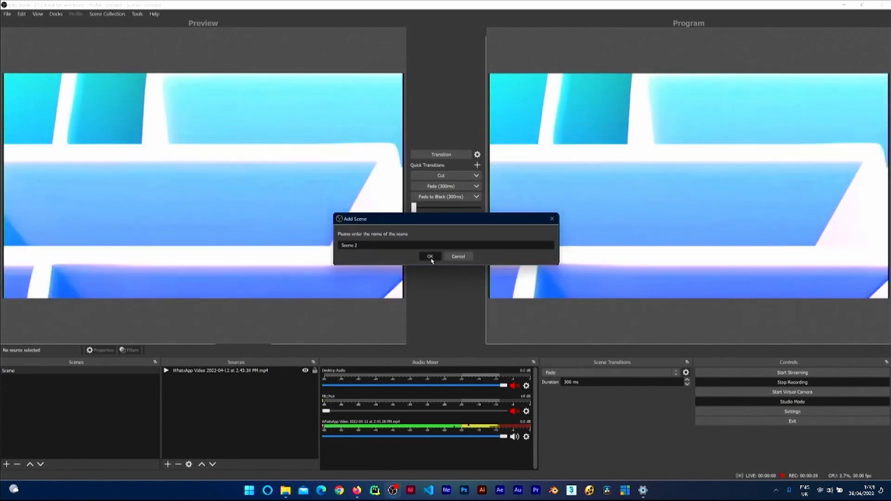
left_click(429, 256)
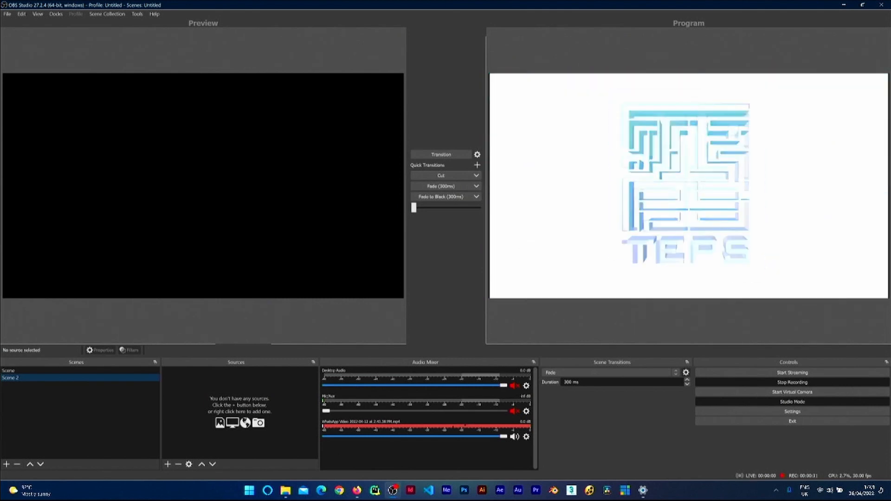
left_click_drag(294, 427, 260, 403)
left_click(191, 370)
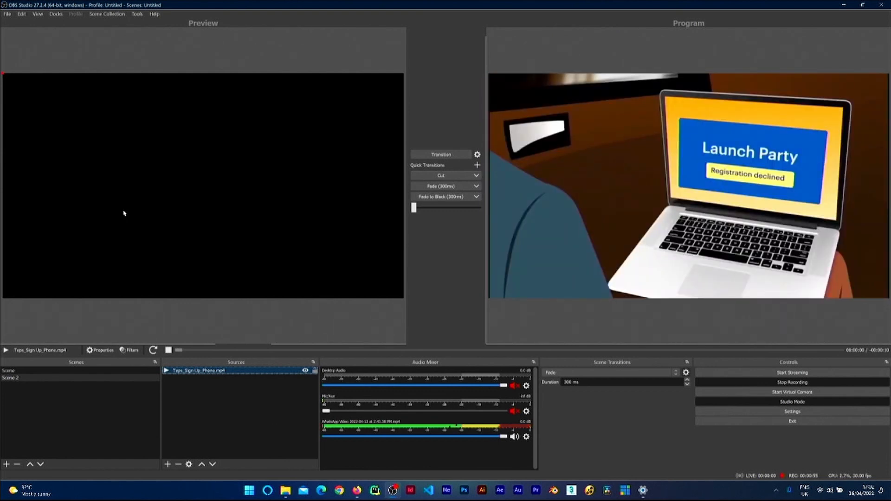
Step: Open the Teps_Sign_Up_Phone.mp4 source's properties and confirm them
left_click(125, 213)
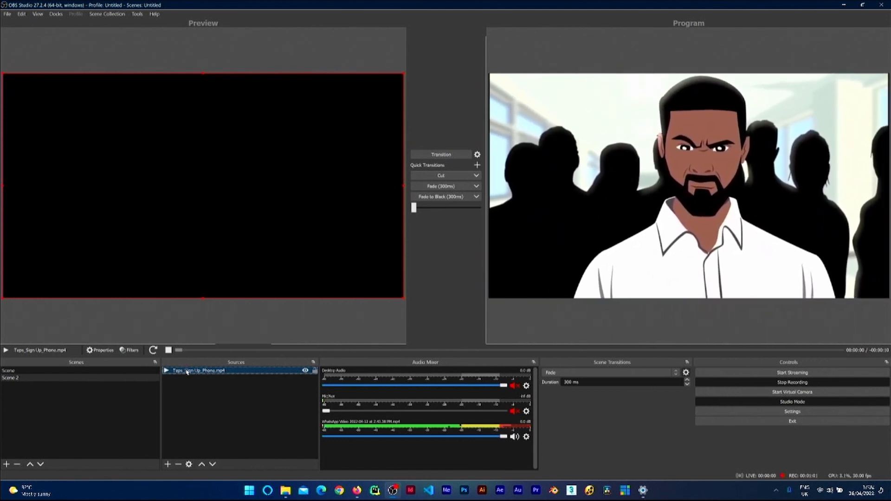
double_click(187, 371)
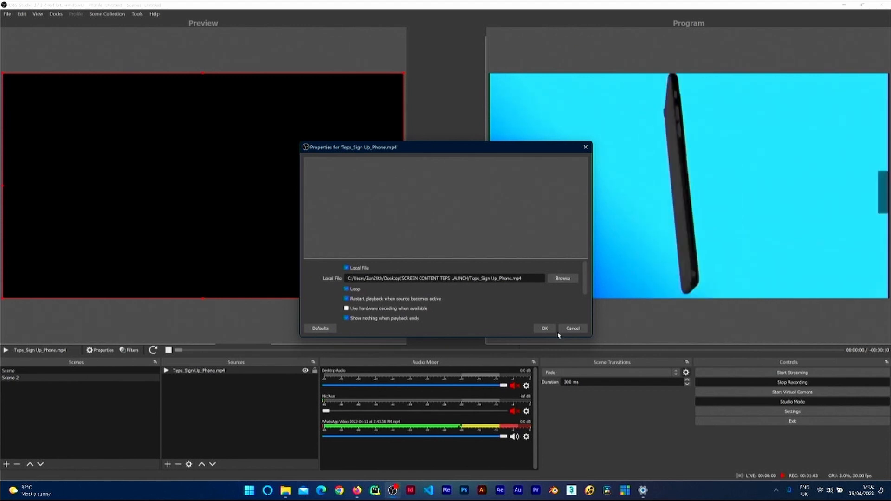
left_click(545, 328)
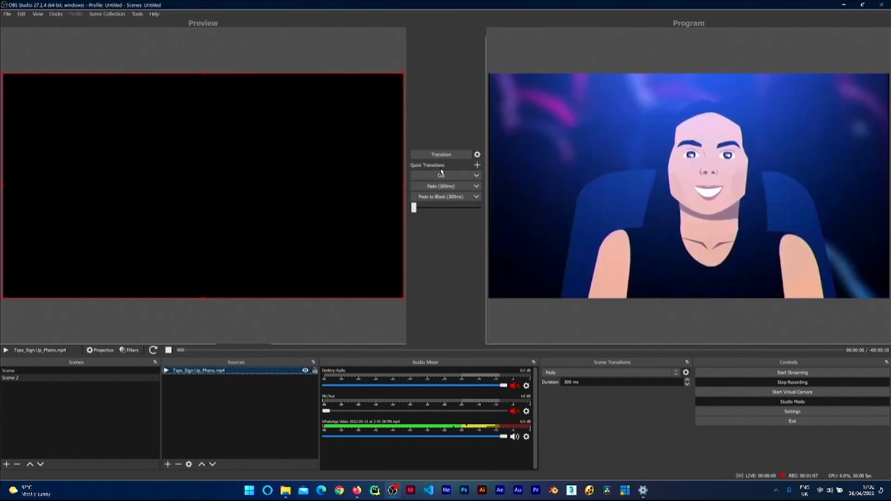
Step: Switch between Scene and Scene 2, cutting Scene 2 to the program output
left_click(436, 178)
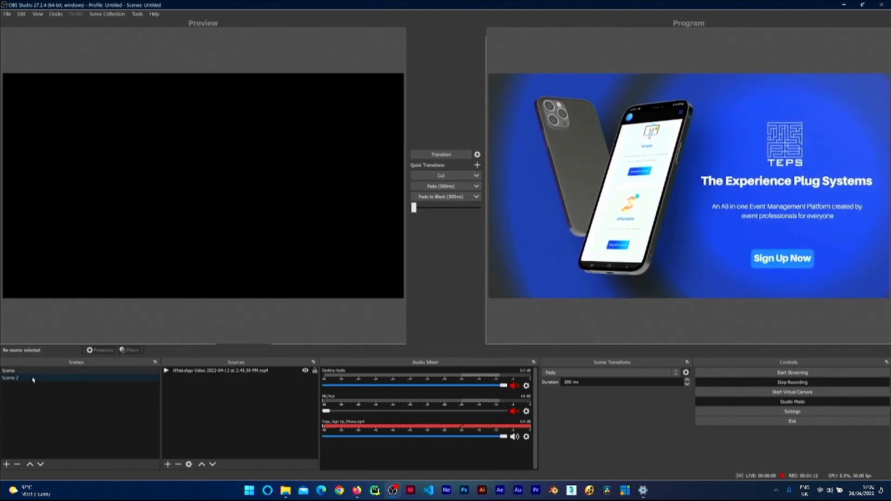
left_click(13, 379)
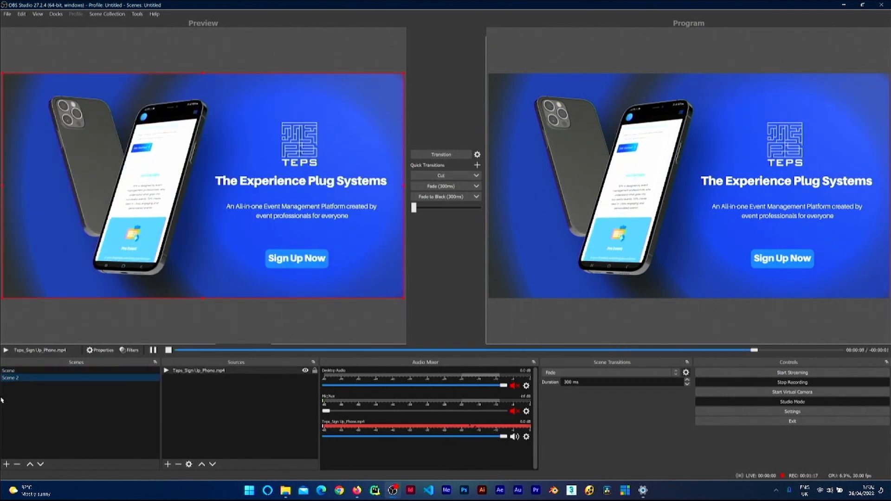
left_click(449, 175)
left_click(12, 378)
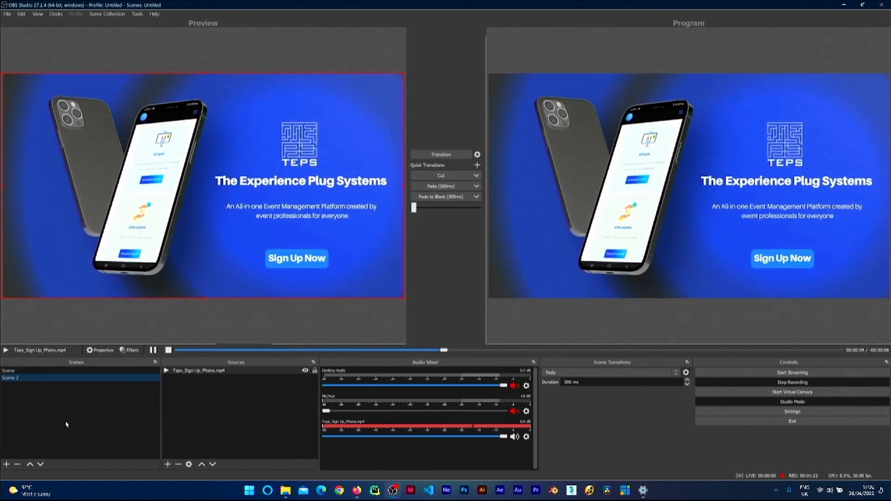
left_click(13, 371)
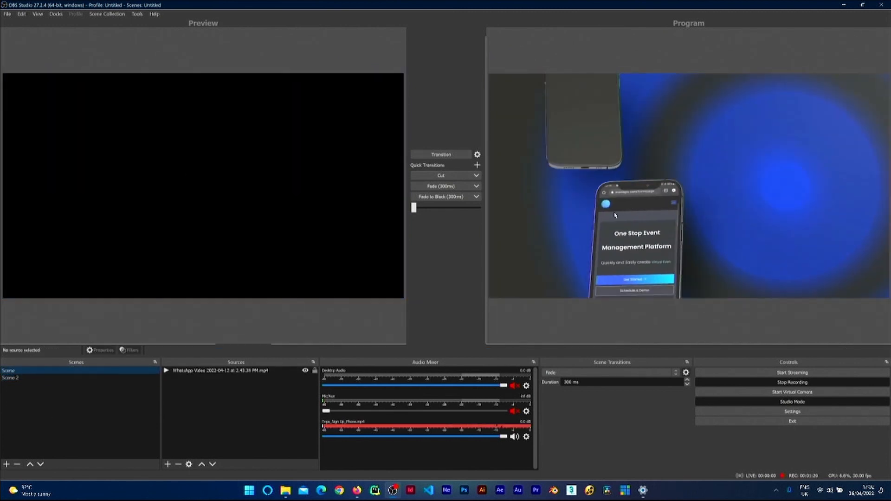
left_click(14, 379)
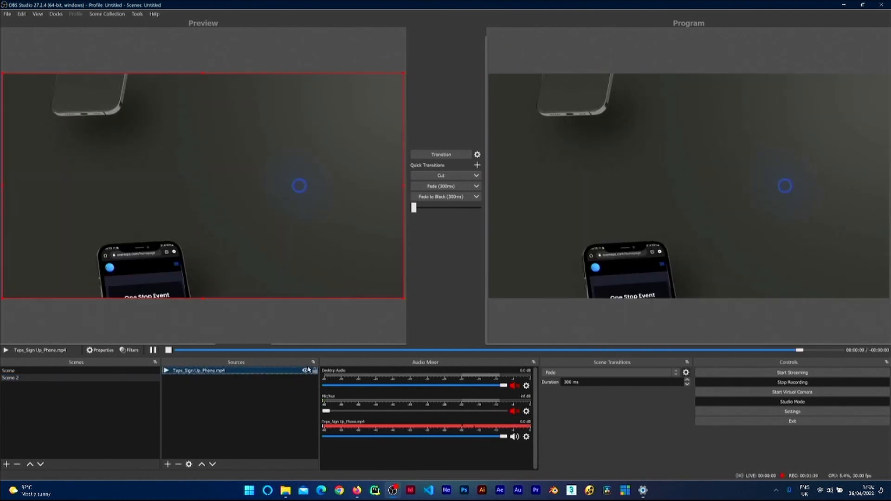
Step: Hide the Teps_Sign_Up_Phone.mp4 source and add a full-screen Video Capture Device source named webcam in Scene 2
left_click(304, 371)
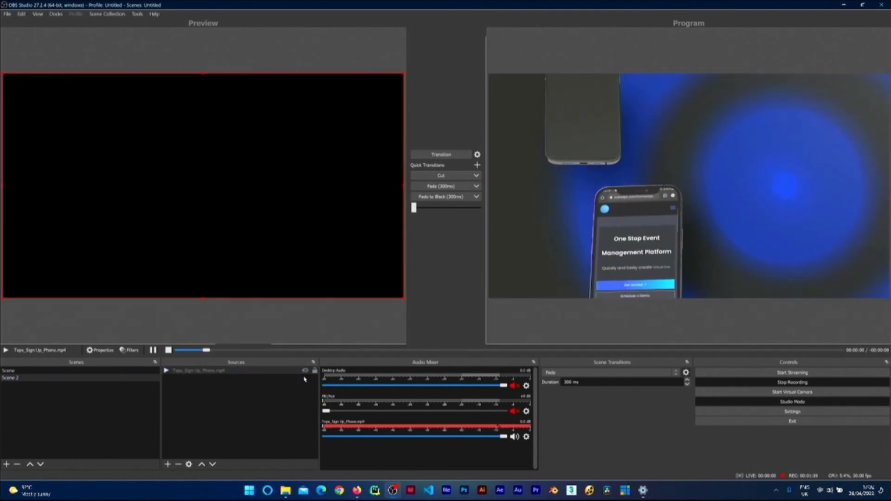
left_click(168, 464)
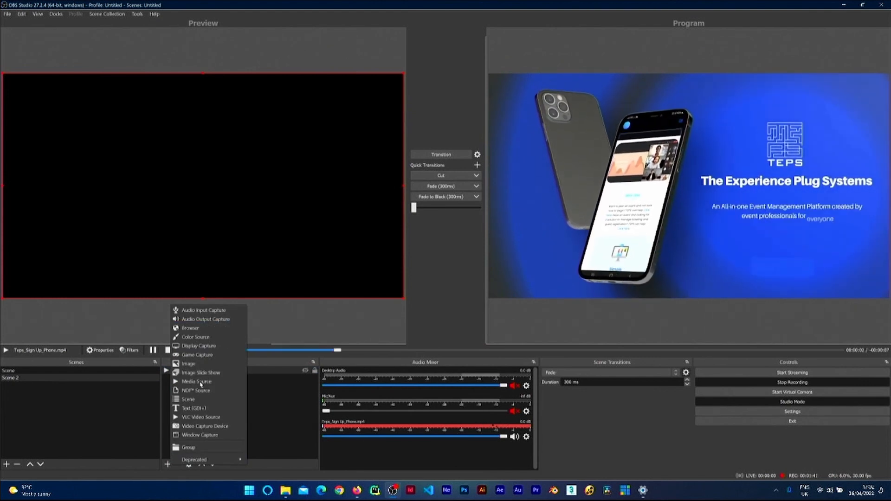
left_click(211, 426)
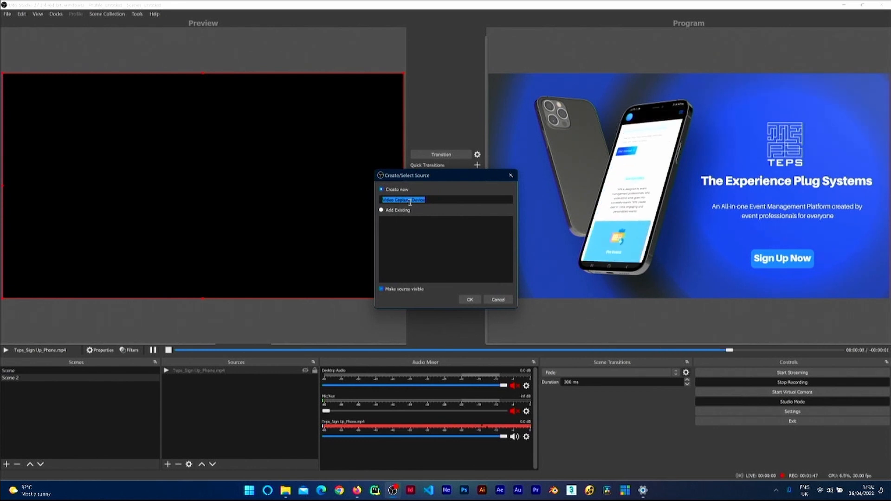
type("webcam")
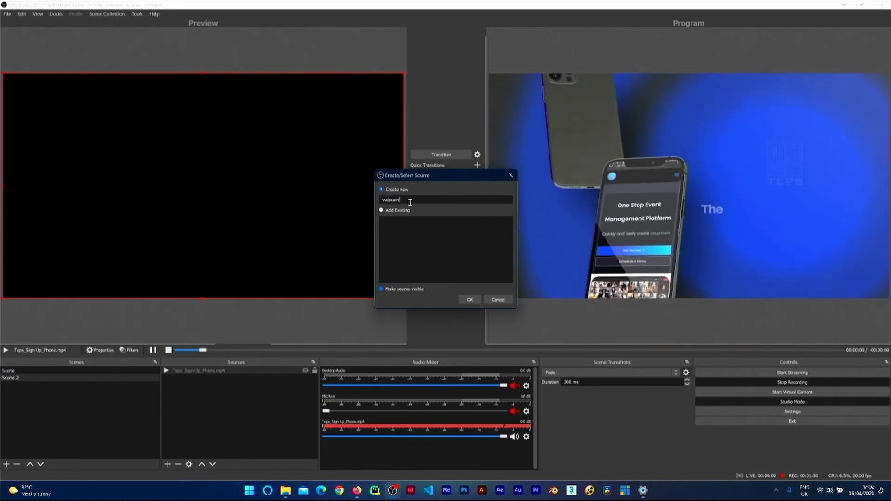
left_click(470, 299)
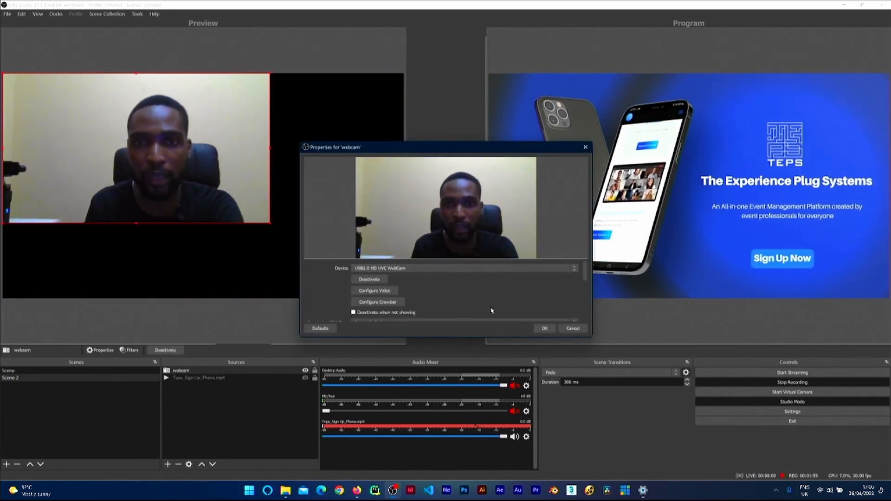
left_click(543, 328)
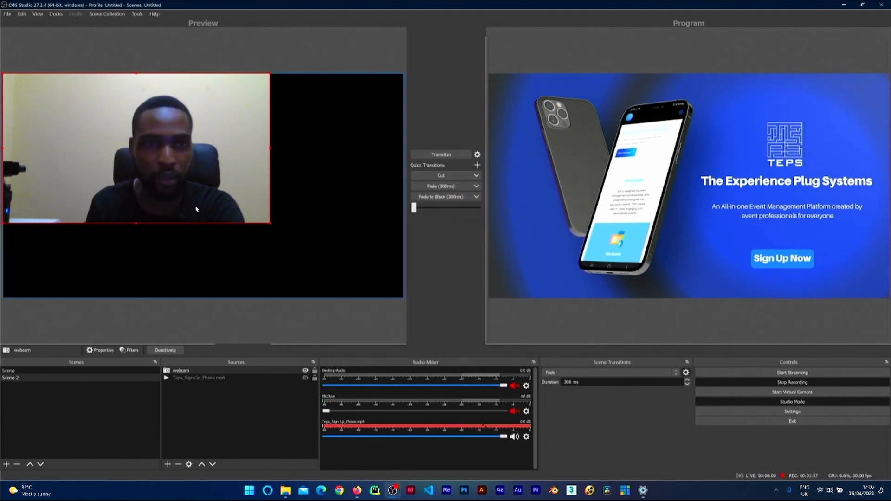
key("ctrl+f")
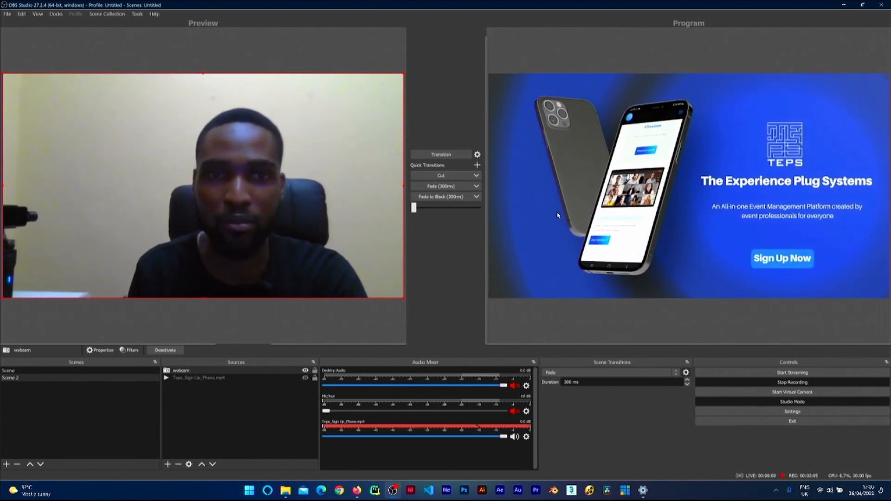
Step: Cut Scene 2 to the program output, then send Scene to the program with the Fade (300ms) transition
left_click(439, 175)
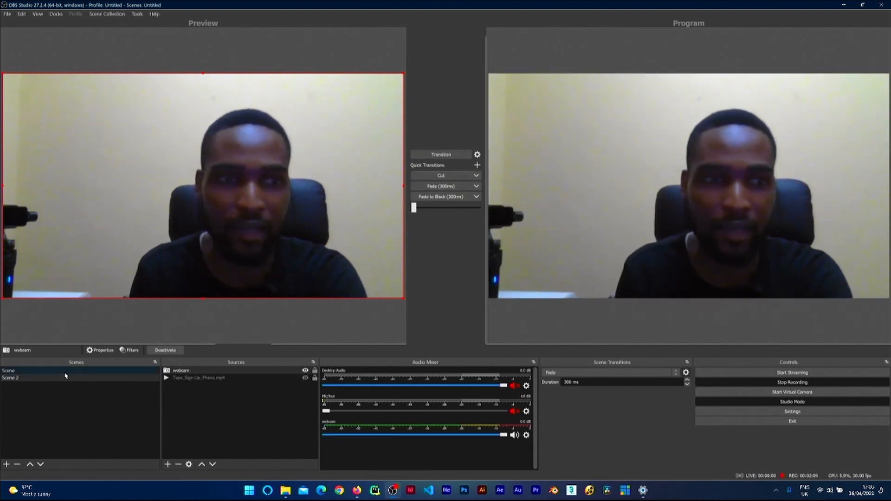
left_click(65, 370)
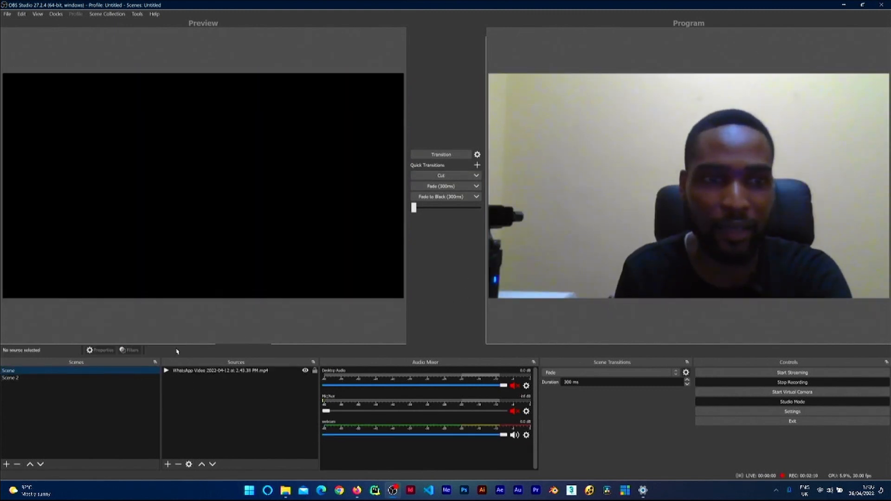
left_click(446, 179)
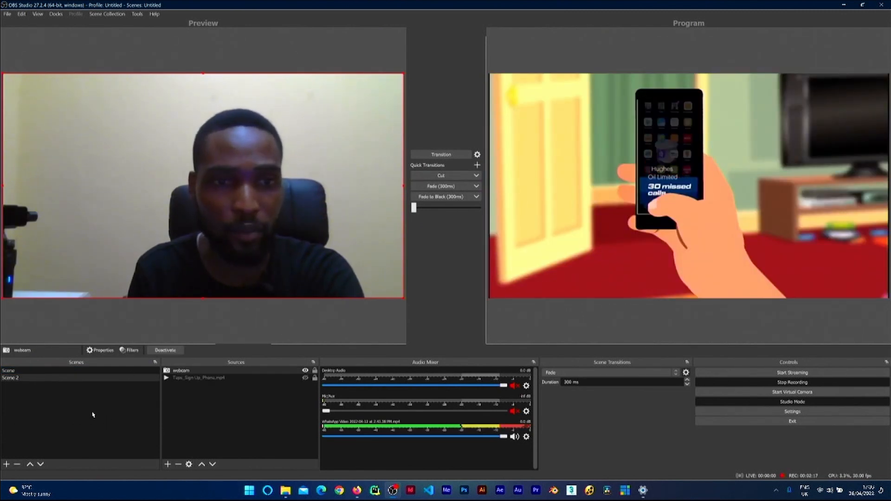
Step: Create a new scene Scene 3 and add the existing Scene as a nested scene source
left_click(56, 416)
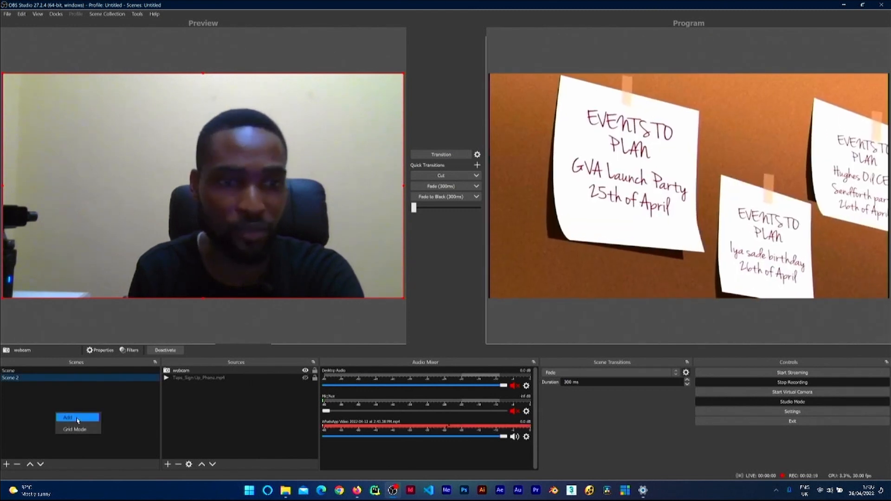
left_click(69, 417)
left_click(430, 257)
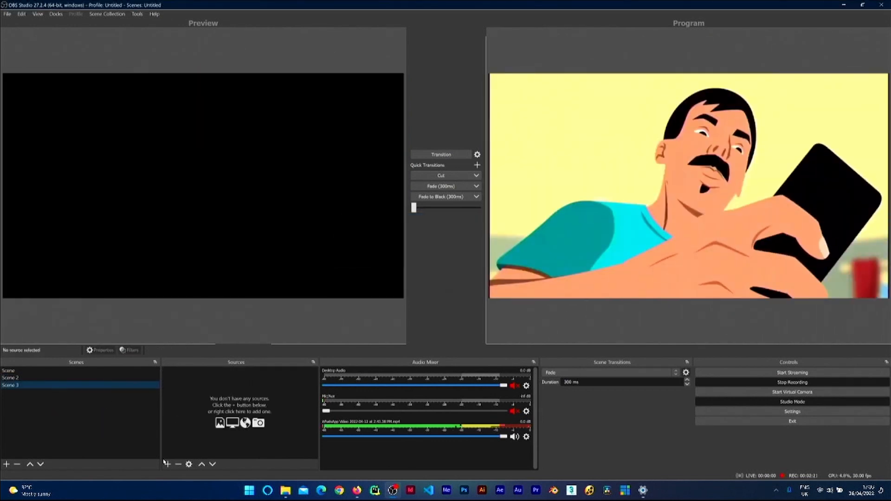
left_click(168, 465)
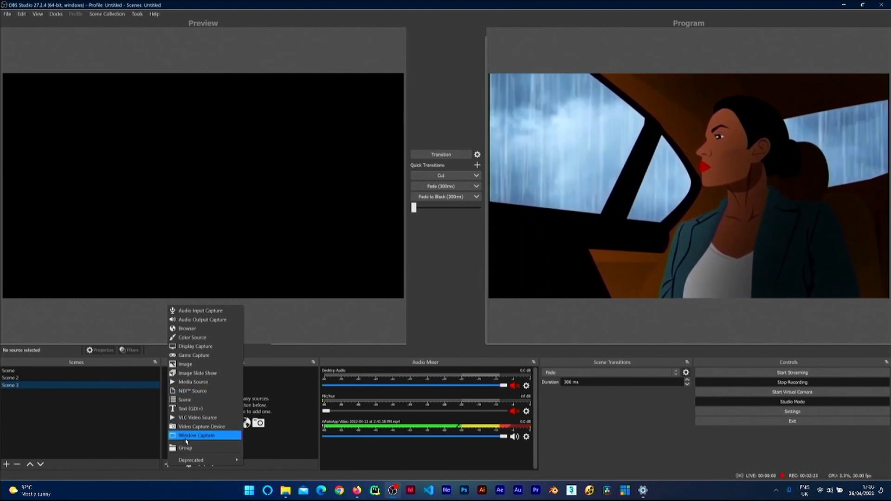
left_click(186, 399)
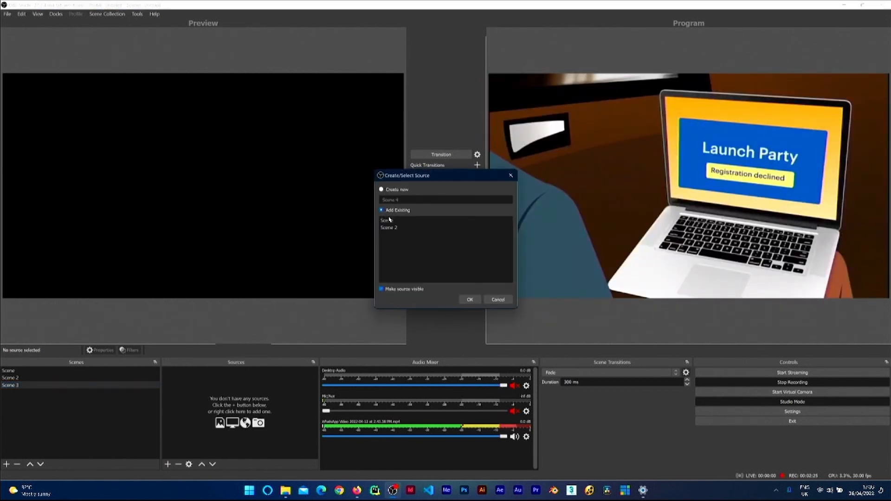
left_click(469, 299)
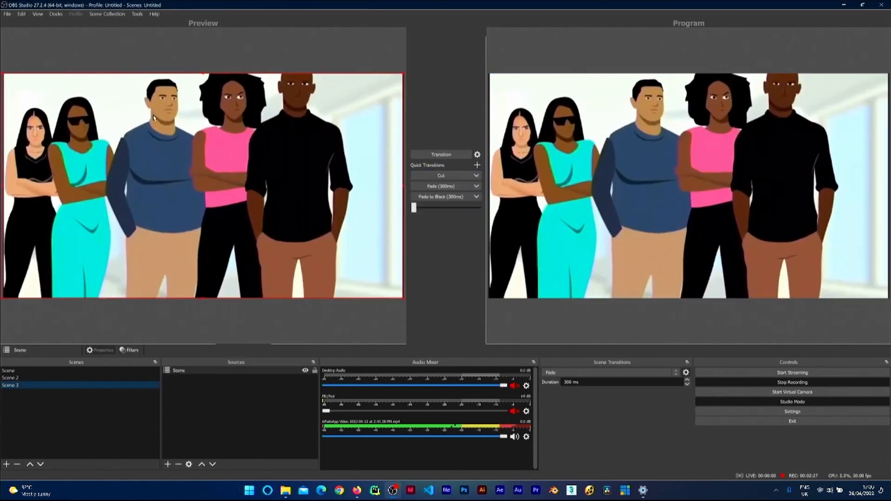
Step: Add the existing Scene 2 as a second nested scene source in Scene 3
left_click(18, 378)
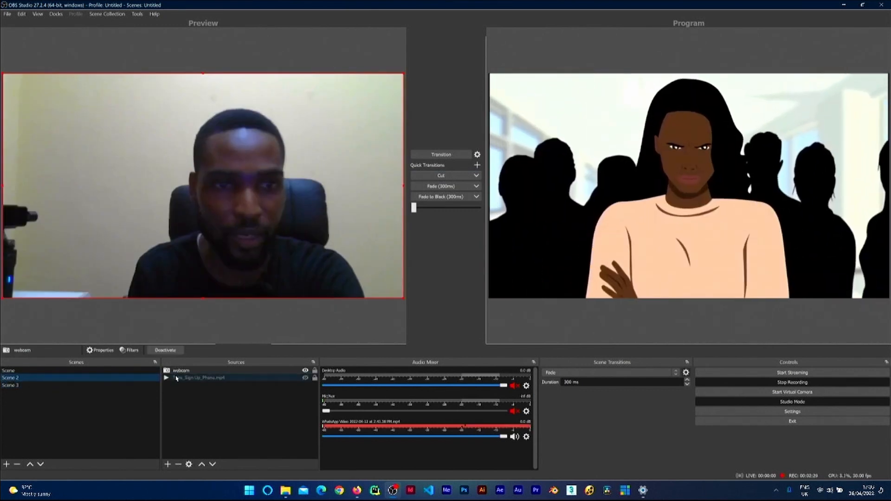
left_click(10, 385)
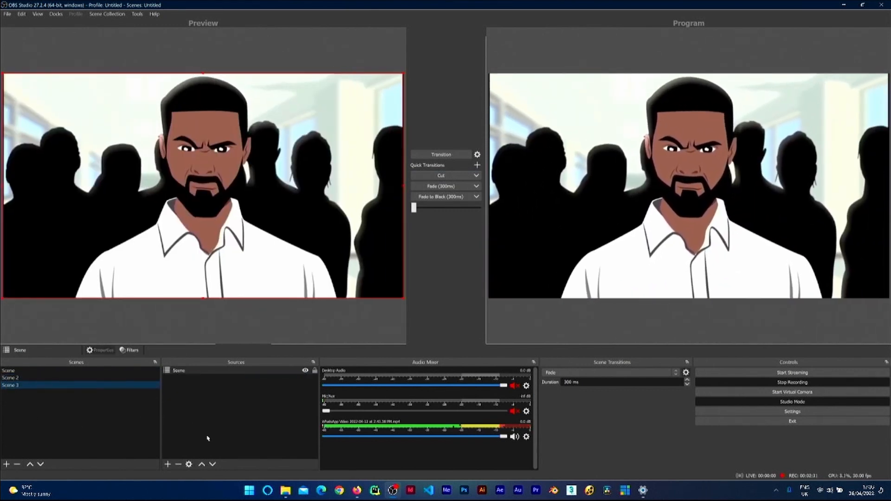
left_click(167, 464)
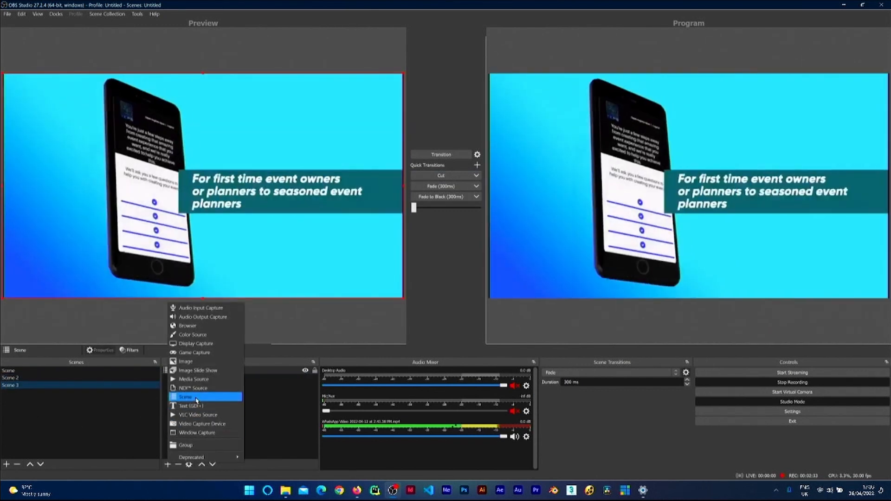
left_click(199, 393)
left_click(392, 227)
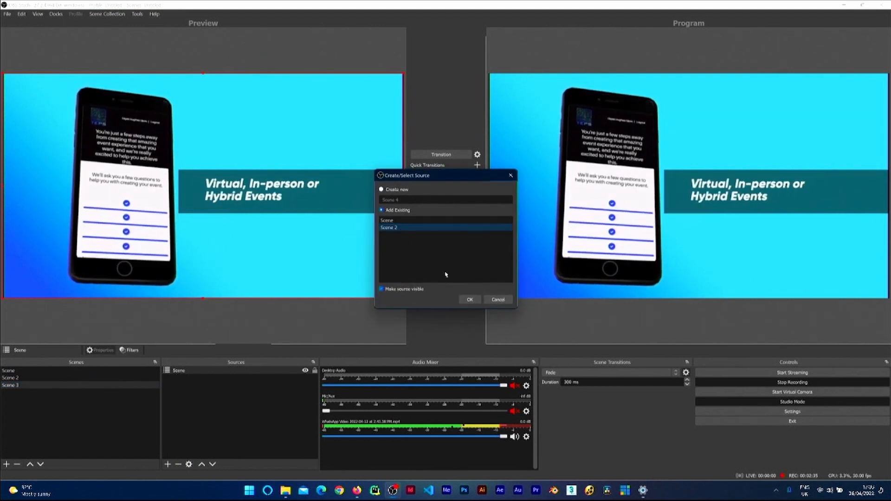
left_click(470, 299)
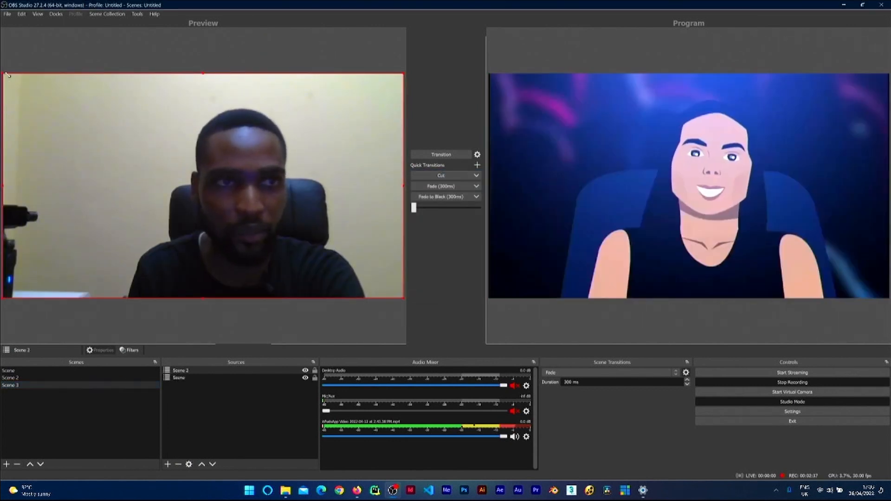
Step: Shrink the nested Scene 2 source into a small webcam box in the lower right corner of Scene 3
left_click_drag(3, 73, 350, 226)
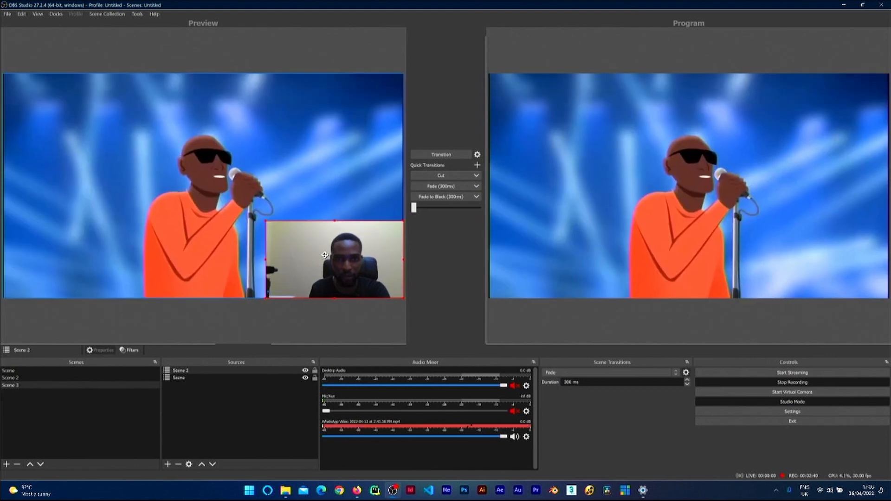
left_click_drag(319, 269, 303, 260)
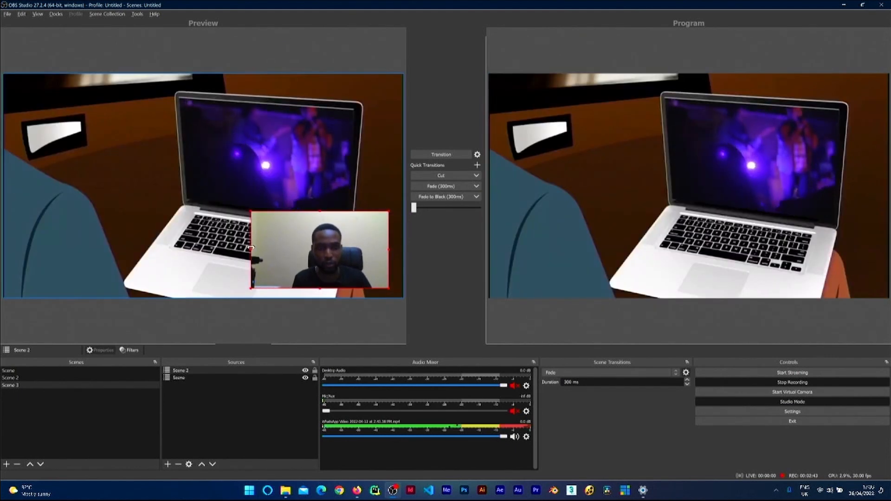
left_click_drag(251, 251, 284, 248)
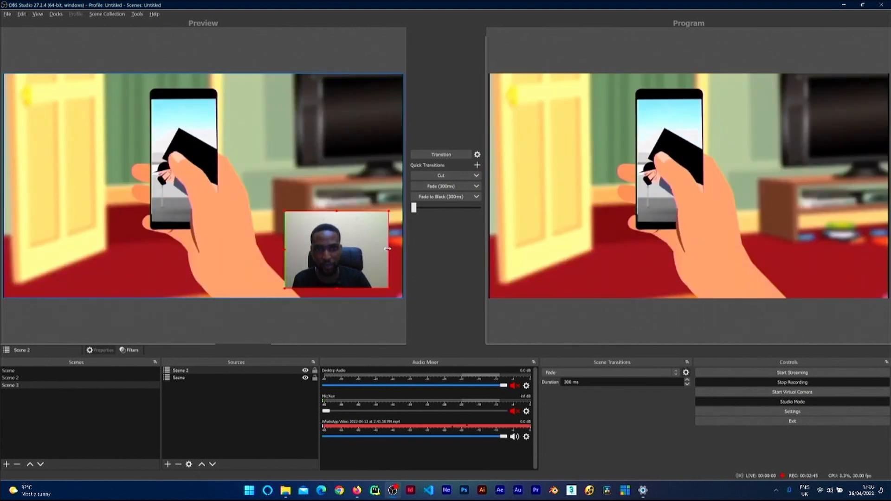
left_click_drag(375, 248, 372, 248)
left_click_drag(326, 211, 331, 221)
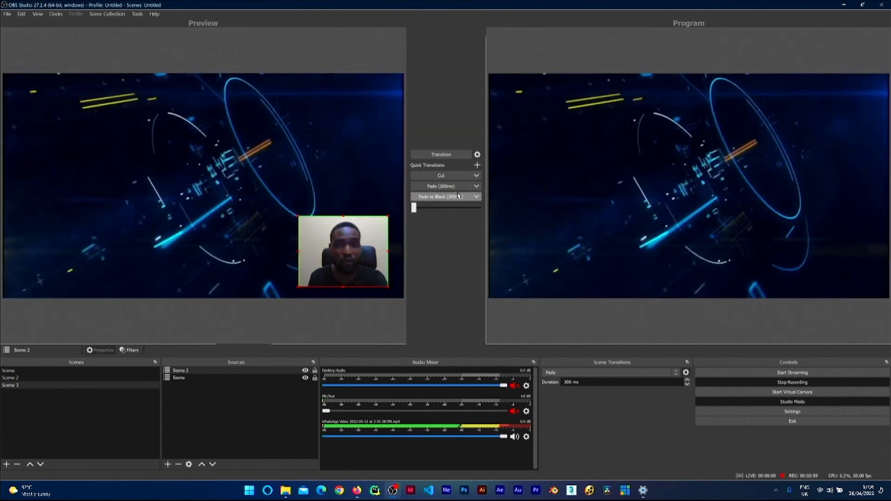
Step: Cut Scene 3 to the program, then preview each scene and transition Scene to the program
left_click(441, 175)
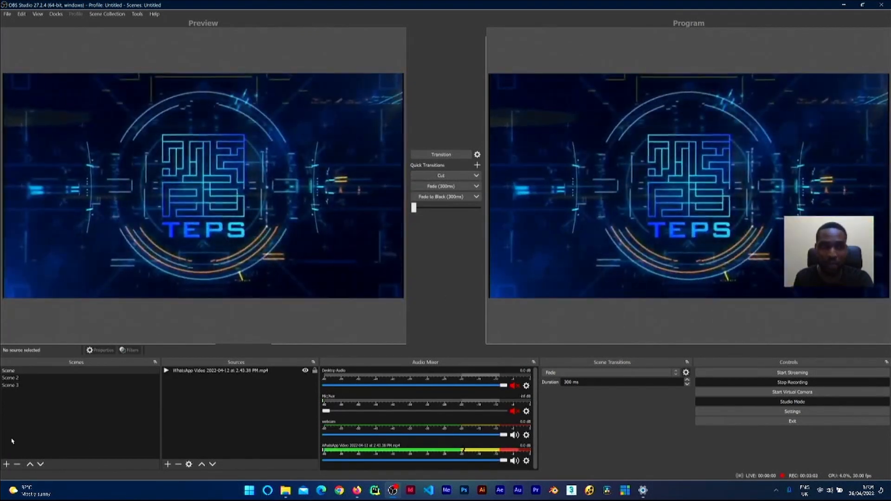
left_click(7, 371)
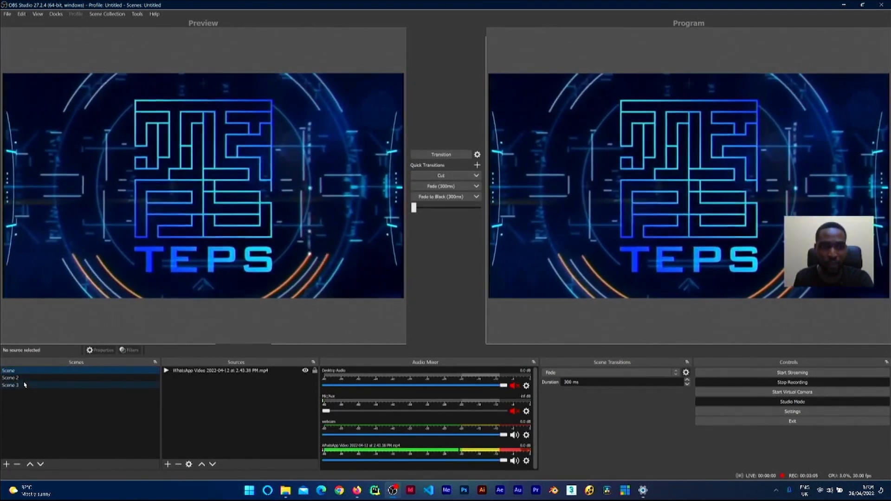
left_click(18, 378)
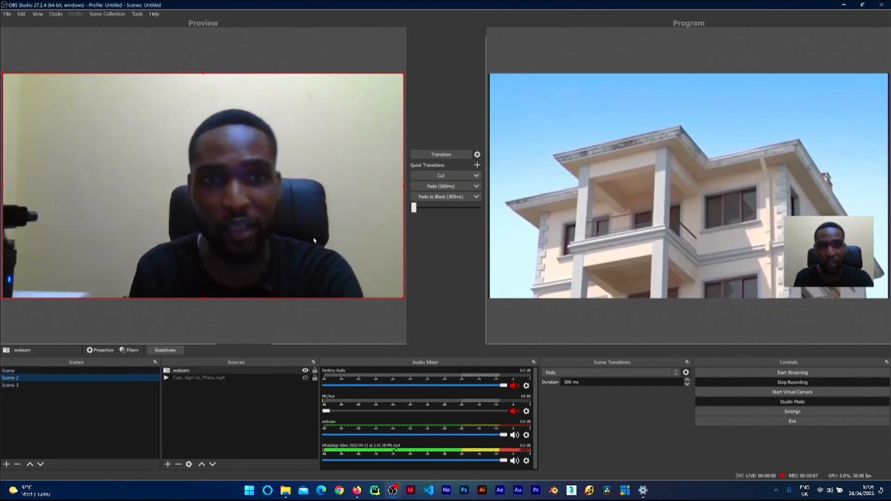
left_click(13, 386)
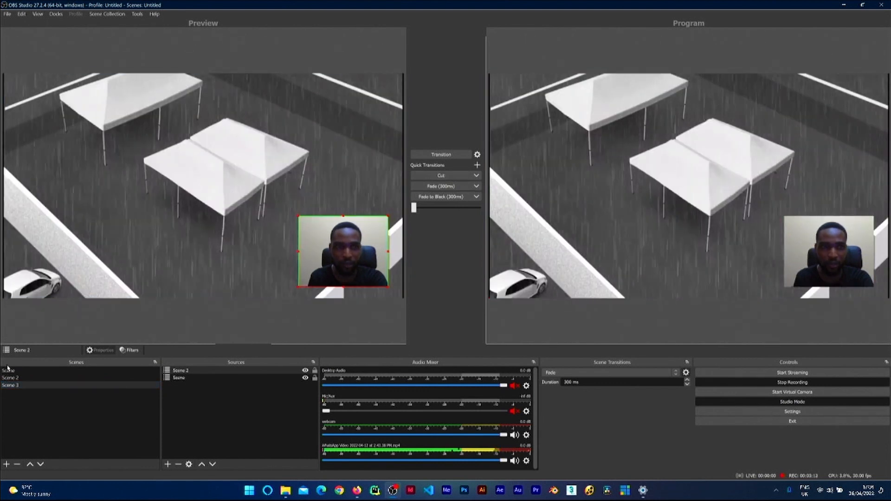
left_click(8, 370)
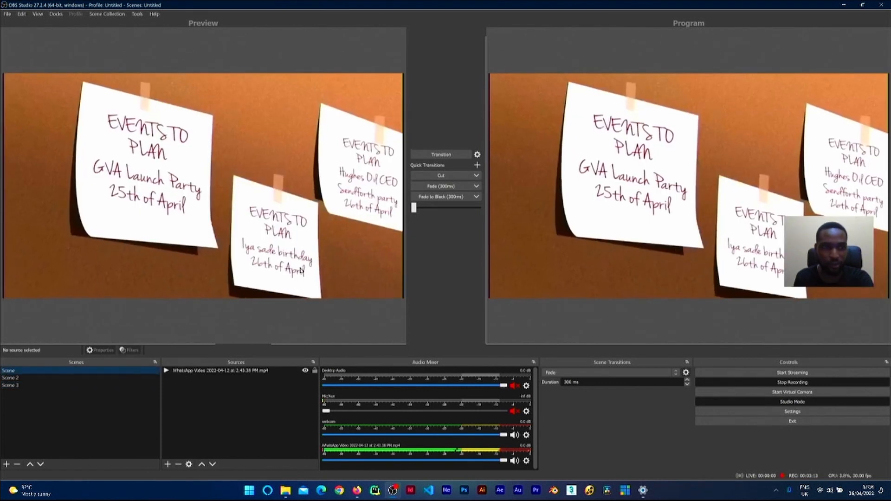
left_click(449, 153)
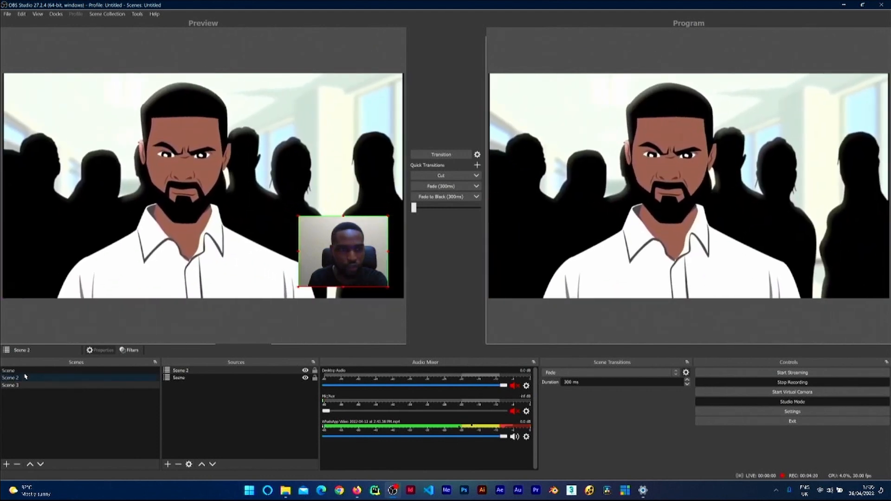
left_click(28, 371)
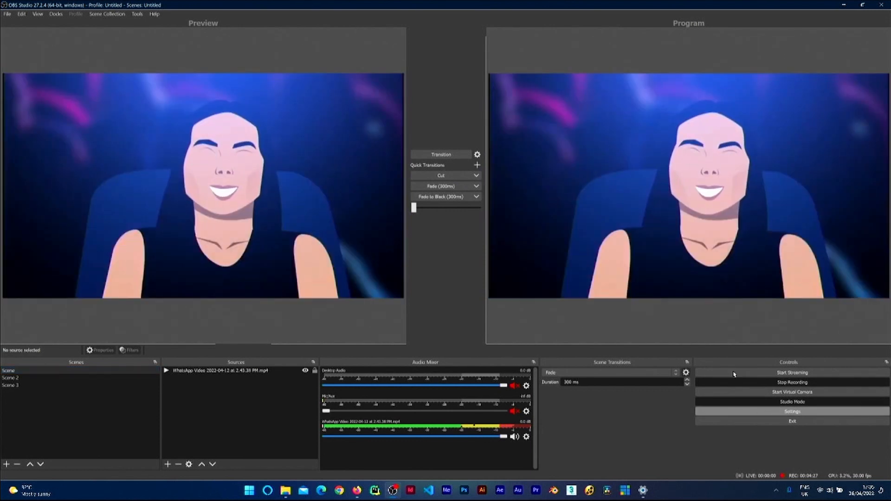
Step: Open Settings and look through the General, Stream, Output, Audio, Video and Advanced sections
left_click(743, 411)
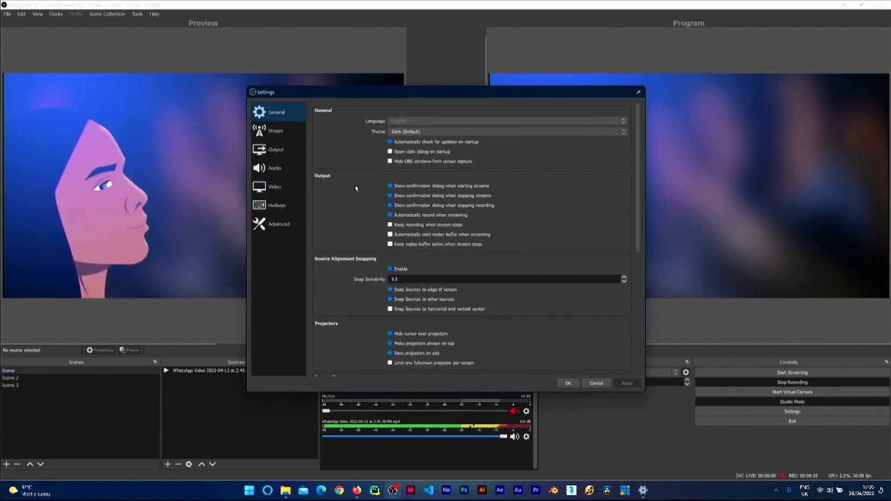
left_click(275, 131)
left_click(279, 155)
left_click(274, 168)
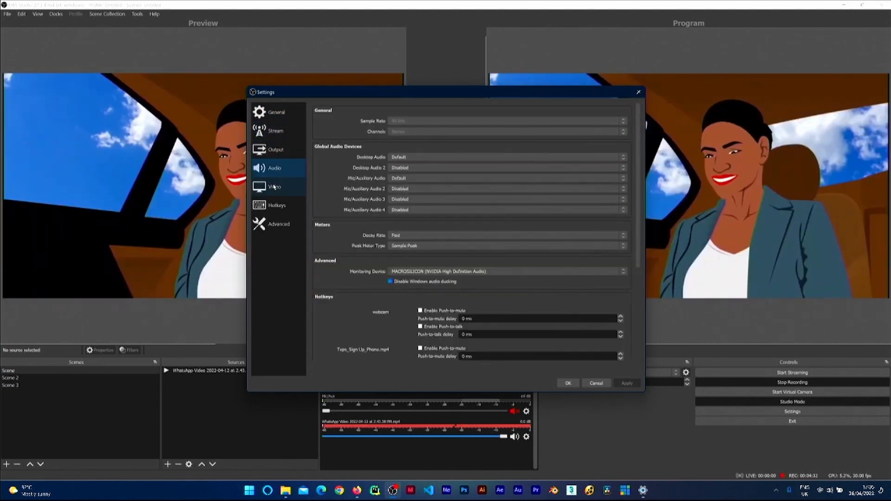
left_click(274, 187)
left_click(279, 225)
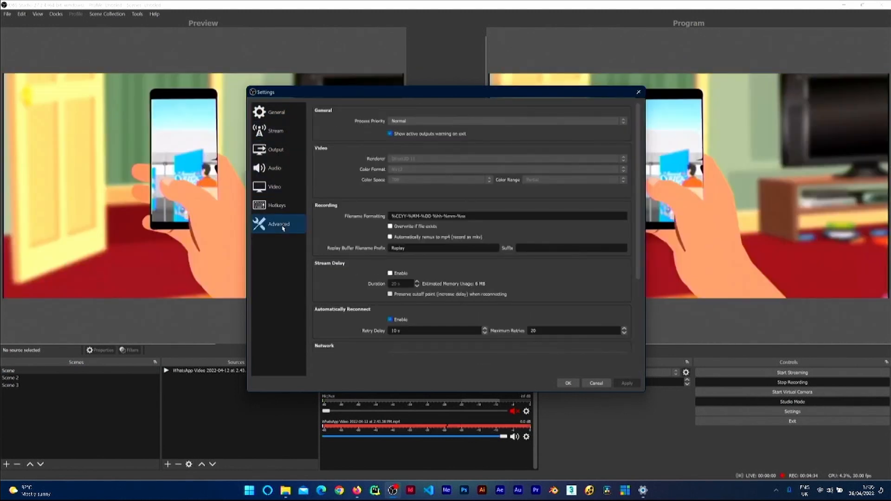
left_click(283, 114)
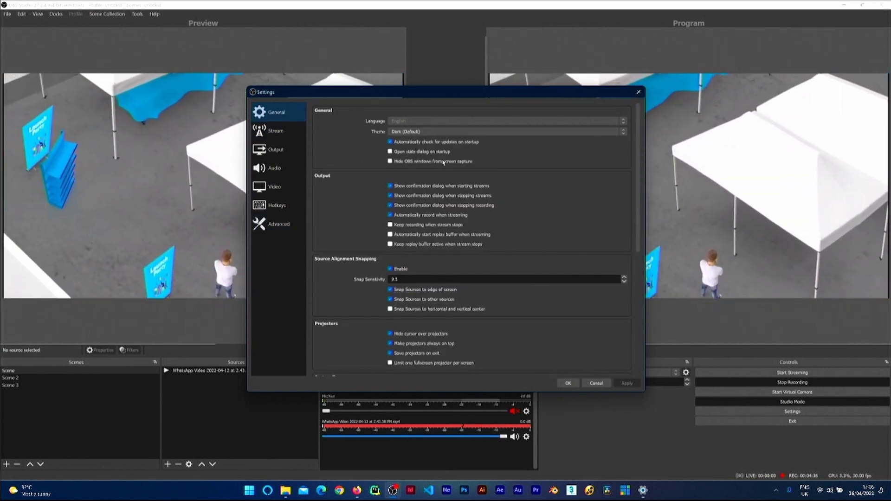
left_click(275, 130)
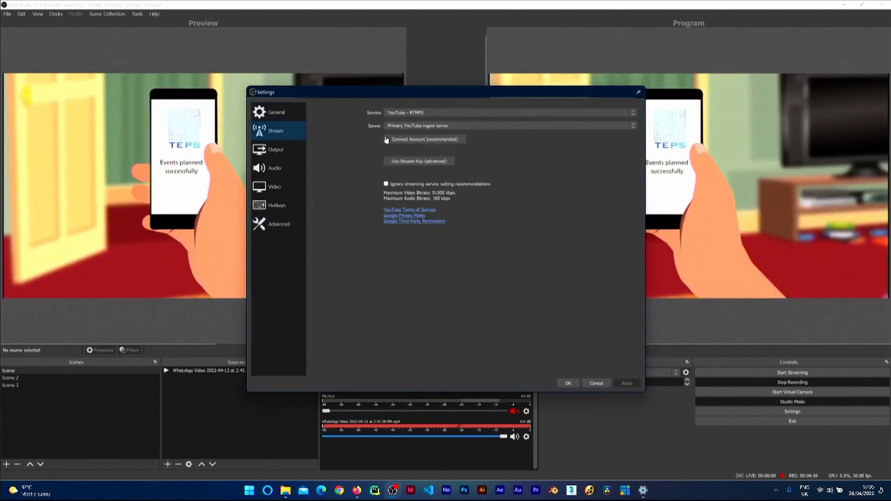
left_click(266, 151)
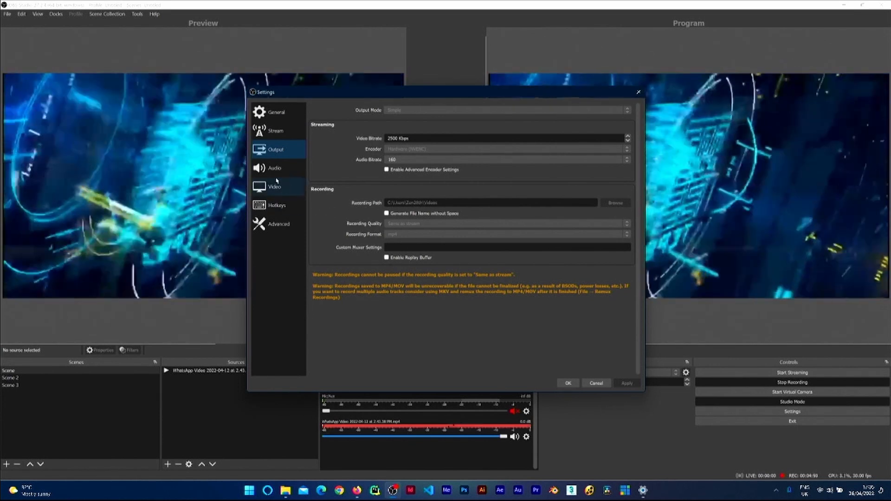
left_click(275, 168)
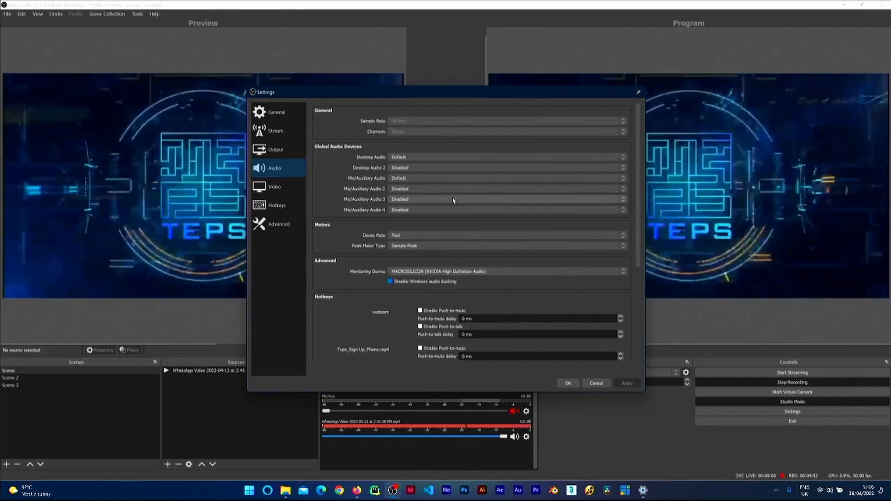
left_click(273, 188)
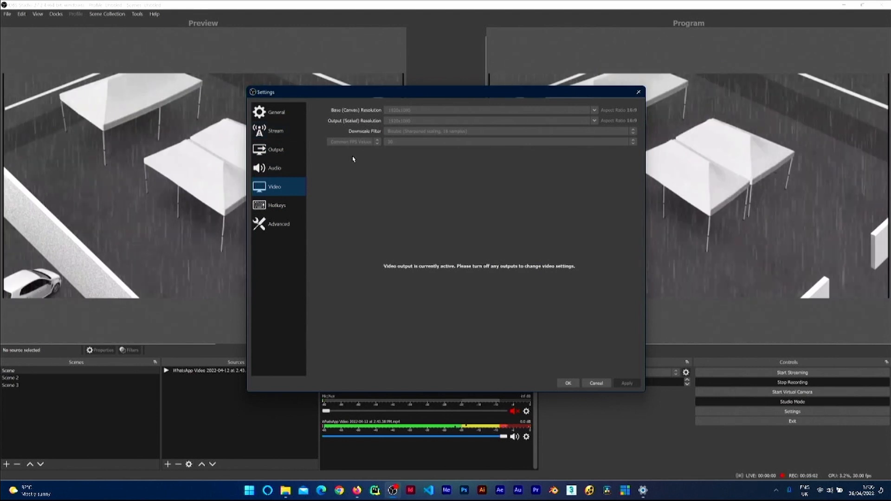
Step: Examine the Hotkeys list from top to bottom, then return to the Advanced section
left_click(278, 205)
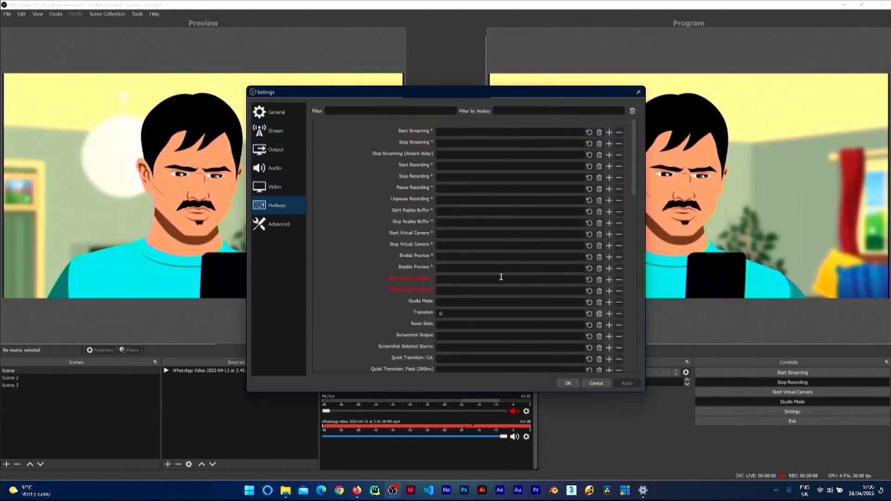
scroll(631, 176, "down", 15)
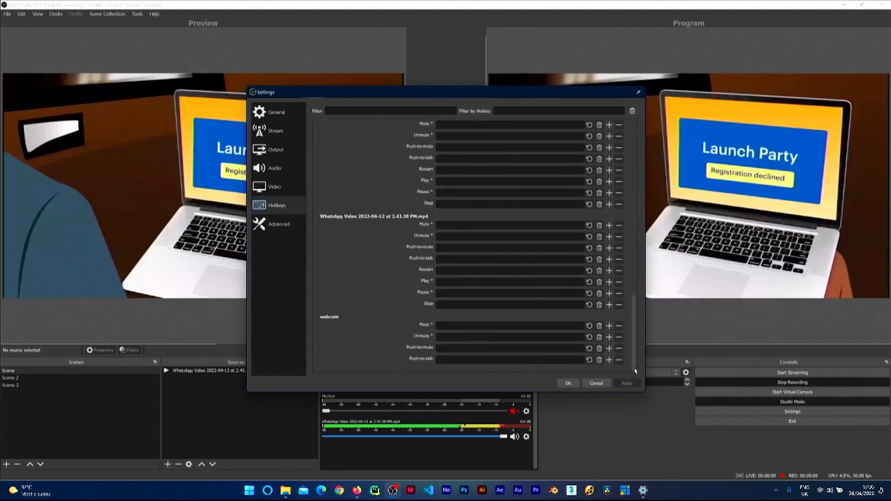
scroll(630, 180, "up", 12)
scroll(629, 180, "up", 3)
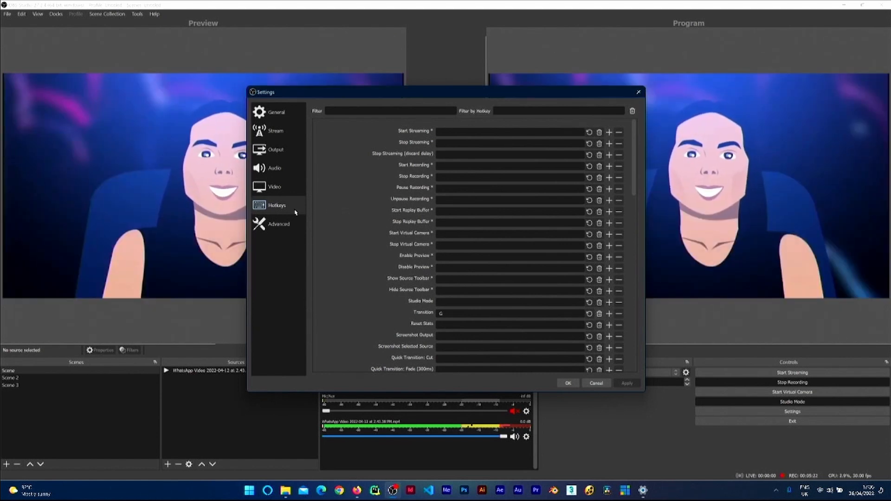
left_click(285, 230)
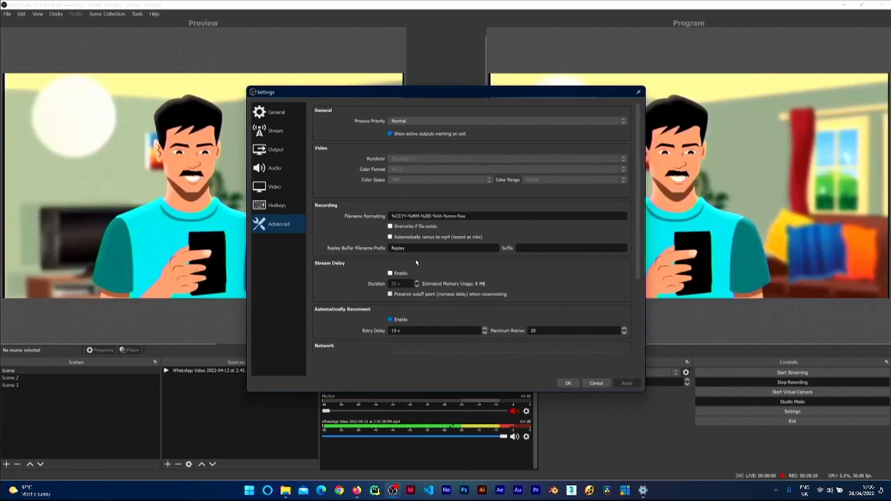
Step: In the Stream section, switch the service to Custom and back to YouTube - RTMPS
left_click(277, 131)
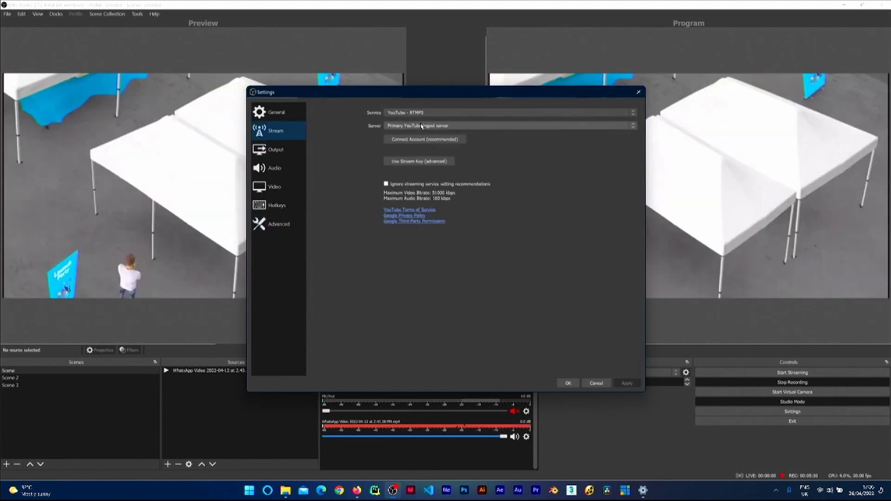
left_click(405, 114)
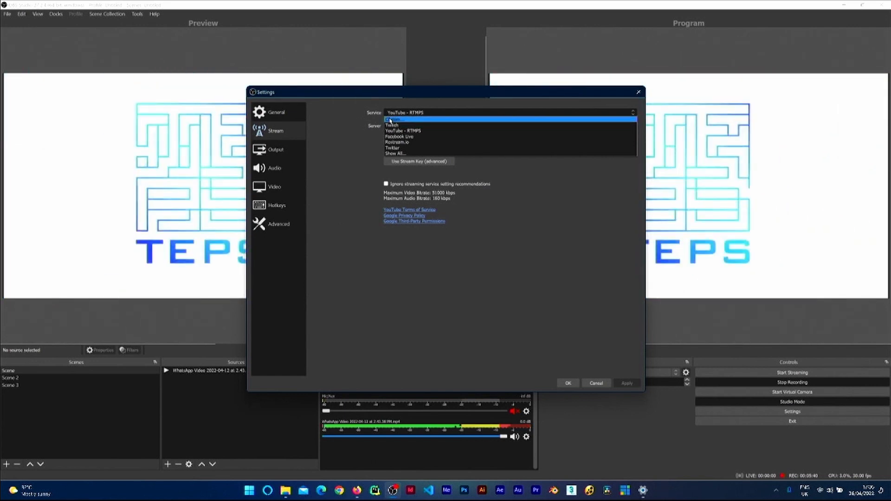
left_click(392, 119)
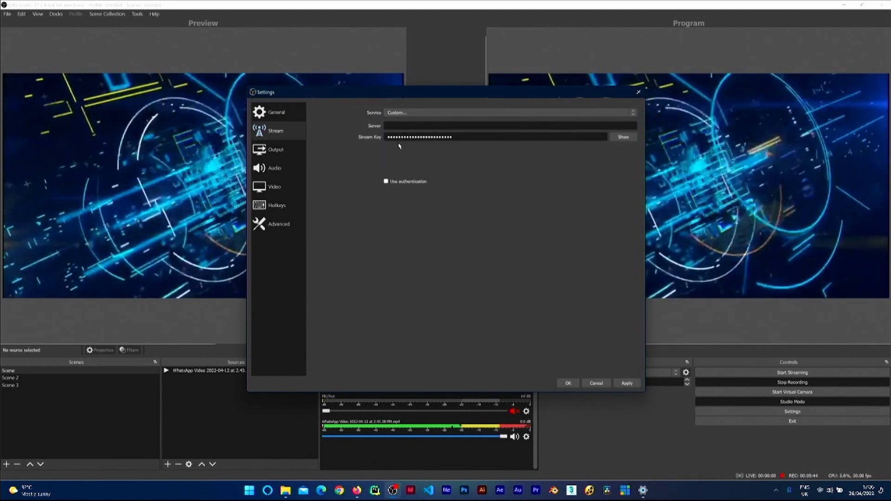
left_click(408, 125)
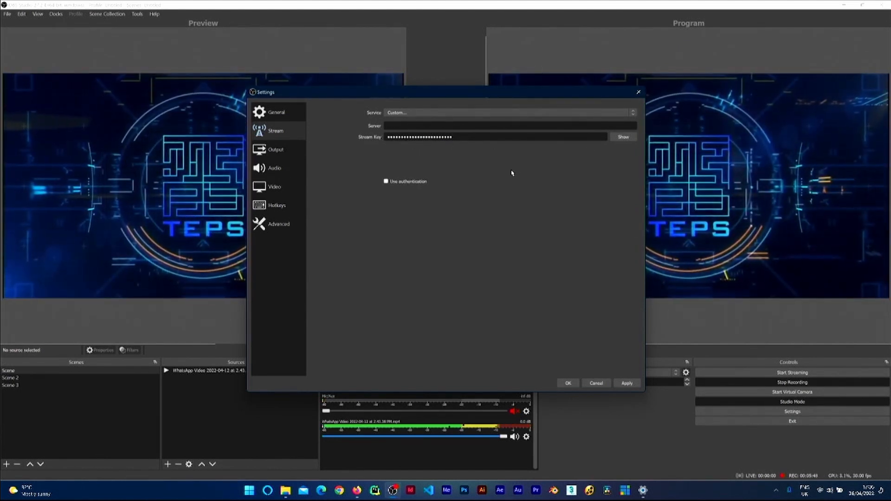
left_click(453, 113)
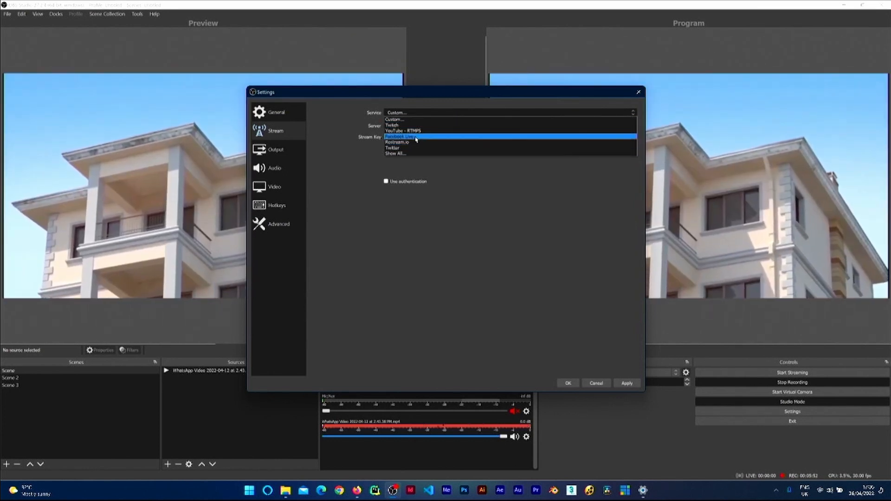
left_click(413, 131)
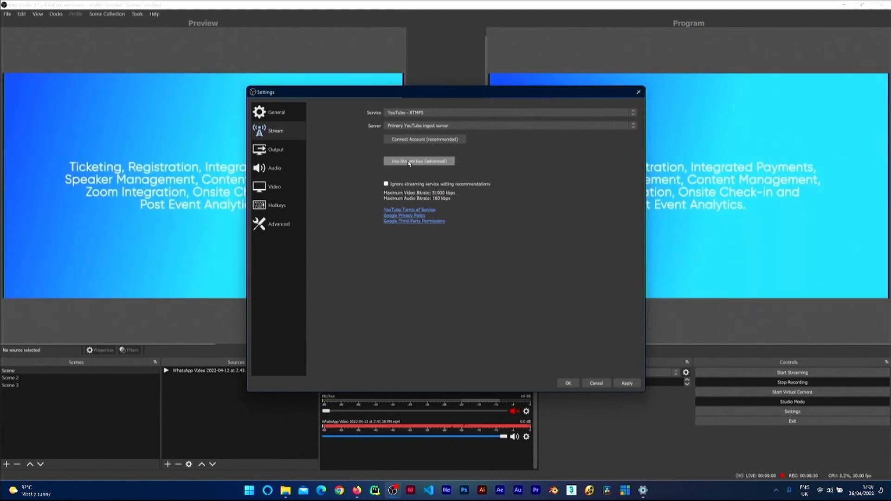
Step: Switch the YouTube stream to stream-key entry with Use Stream Key (advanced) and apply the settings
left_click(417, 162)
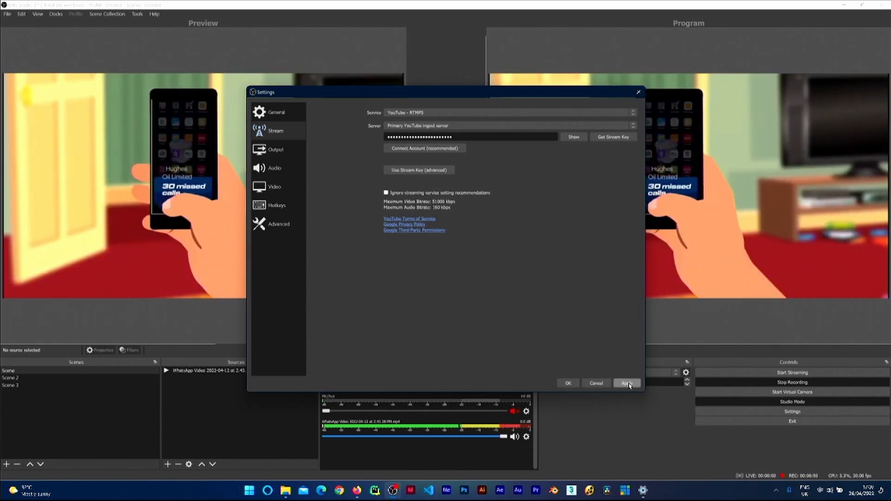
left_click(568, 384)
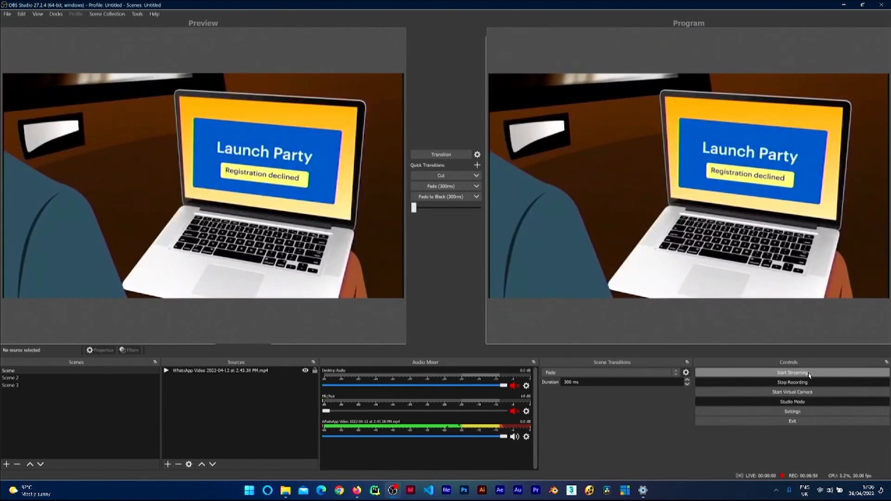
Step: Try to start streaming and dismiss the start-stream confirmation
left_click(809, 374)
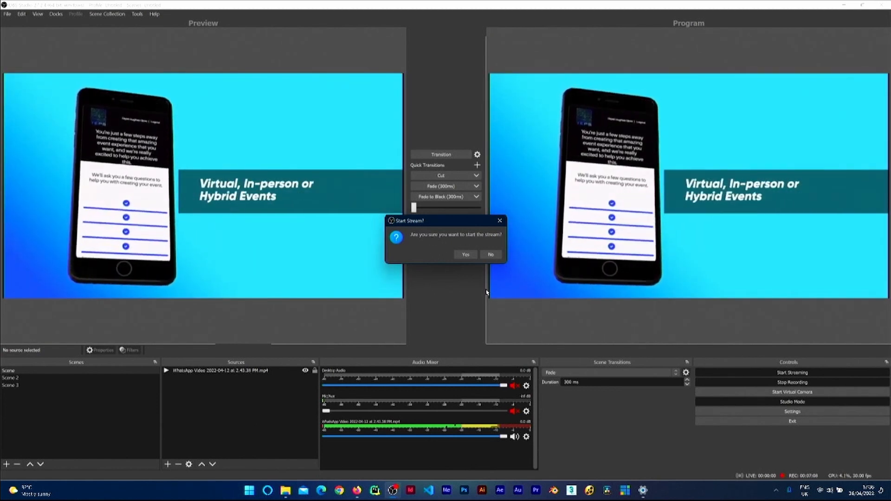
left_click(499, 222)
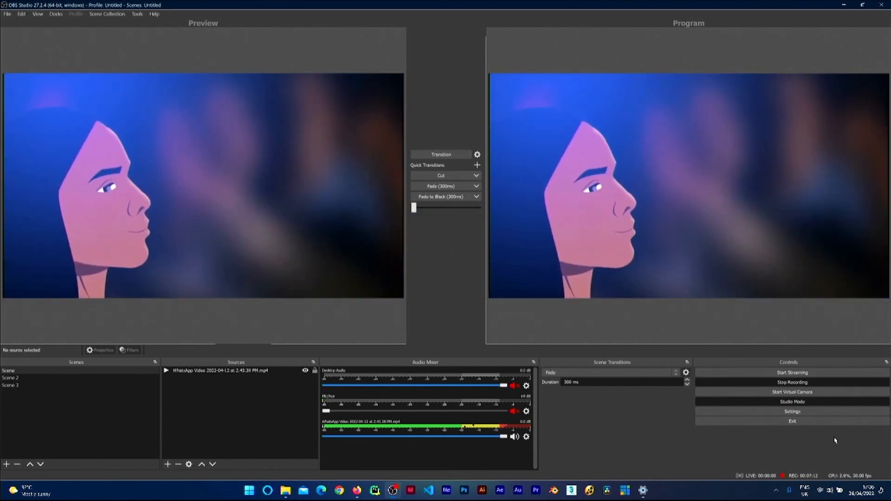